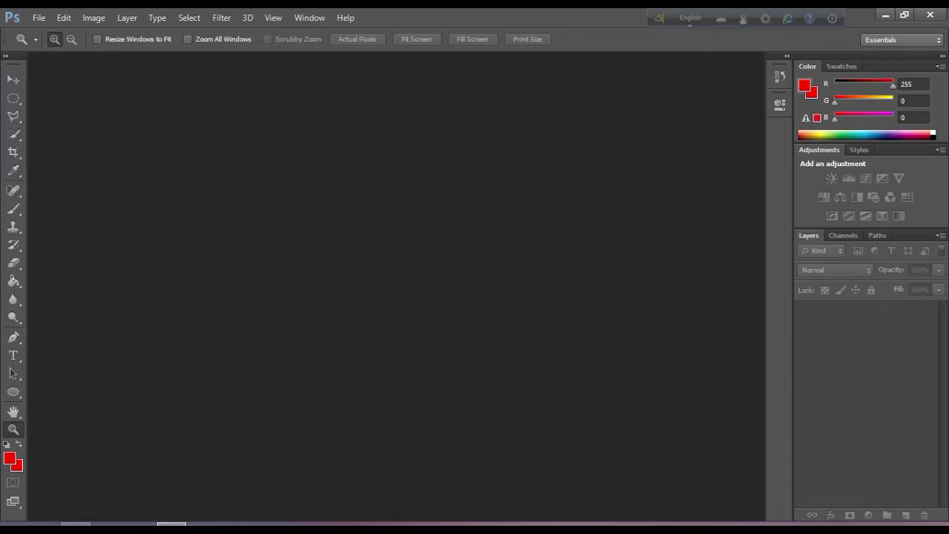
Step: Create a new 1600×900 px white document named 'zzzzx'
left_click(38, 17)
left_click(52, 33)
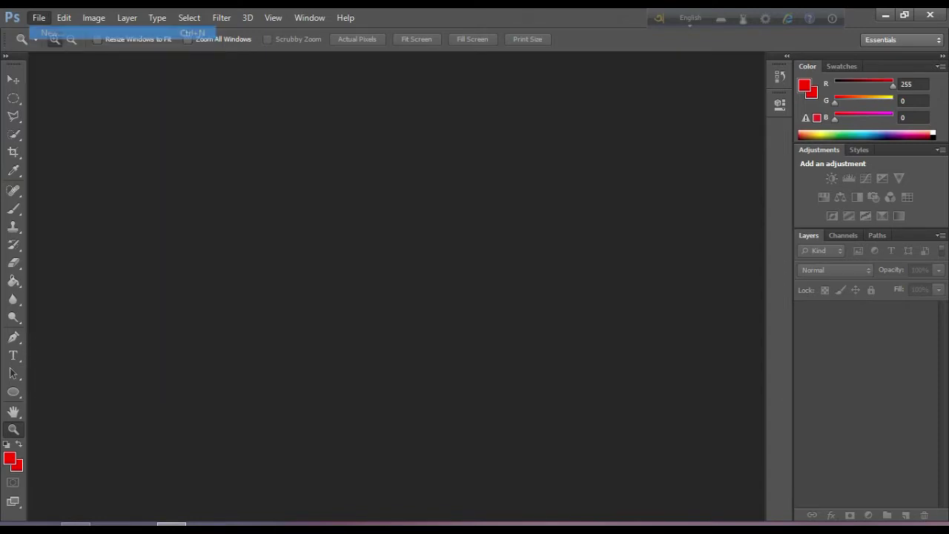
type("zzzzx")
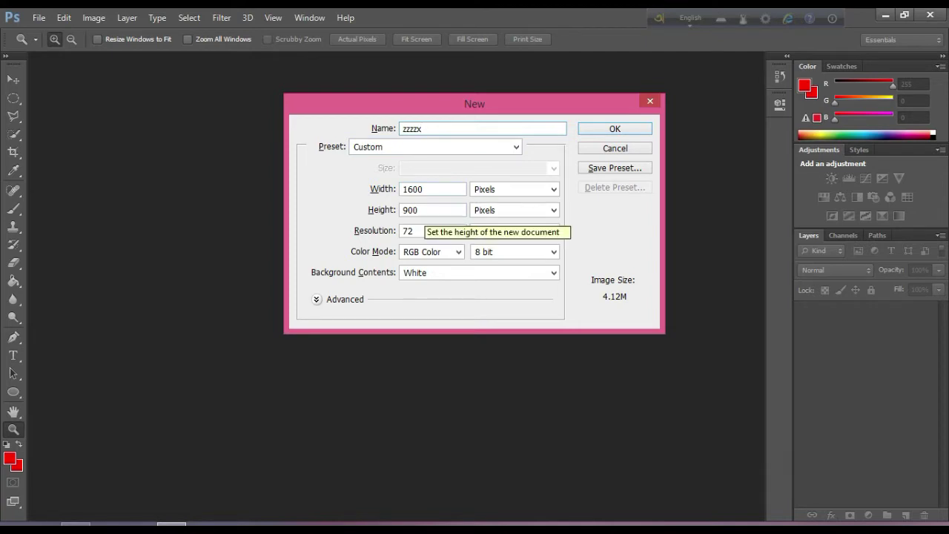
left_click(615, 129)
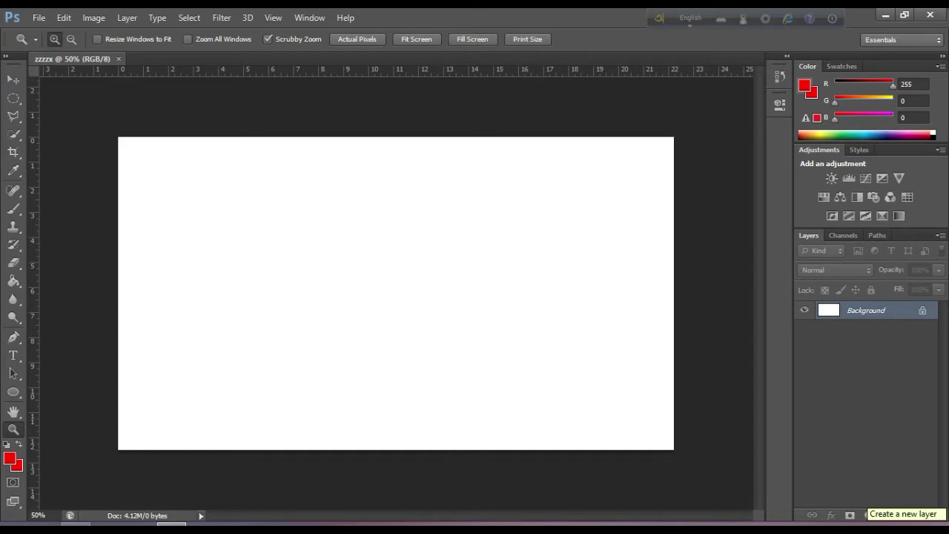
Step: Add a new layer and set the foreground colour to green (24980e)
left_click(906, 515)
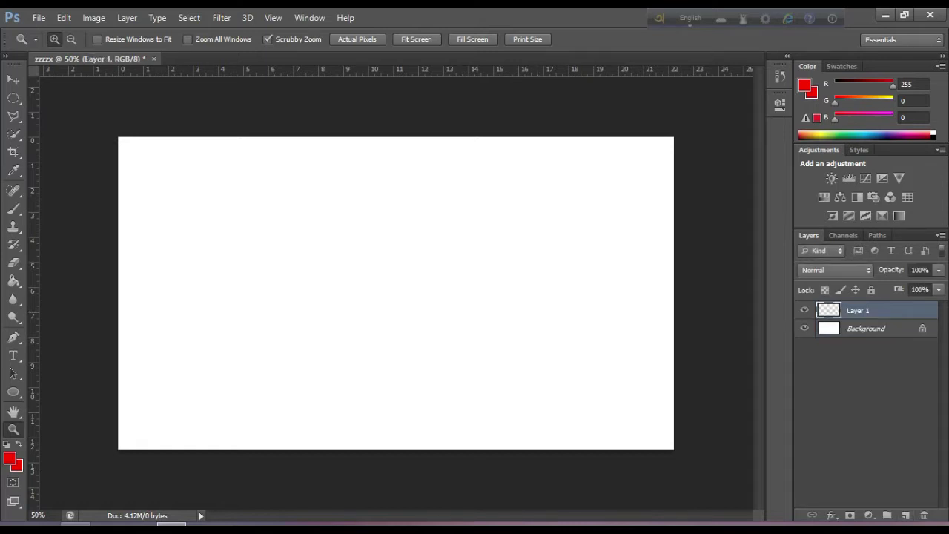
left_click(10, 458)
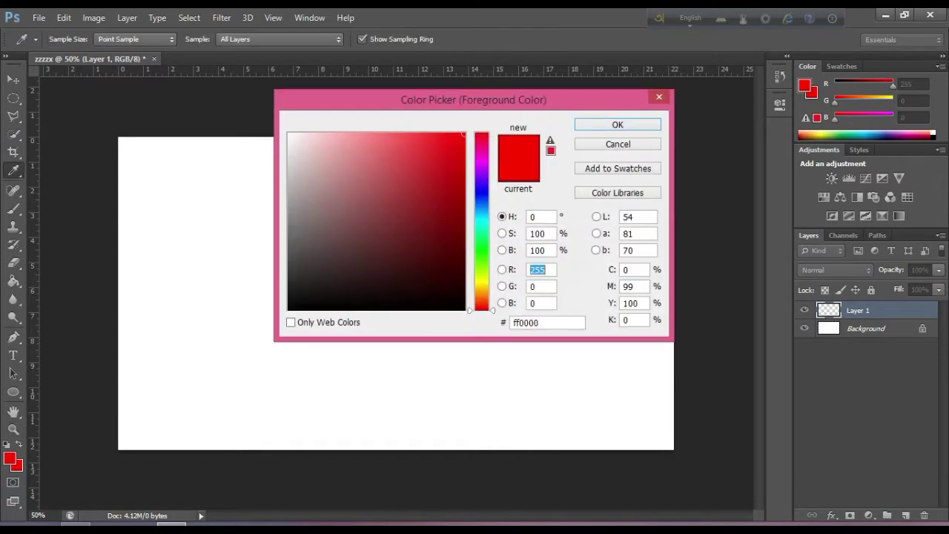
left_click(481, 256)
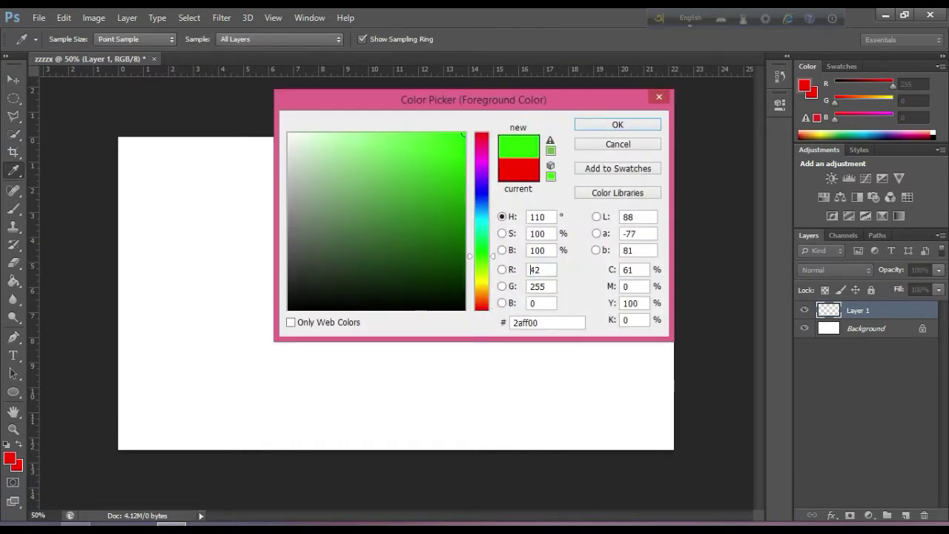
left_click(448, 204)
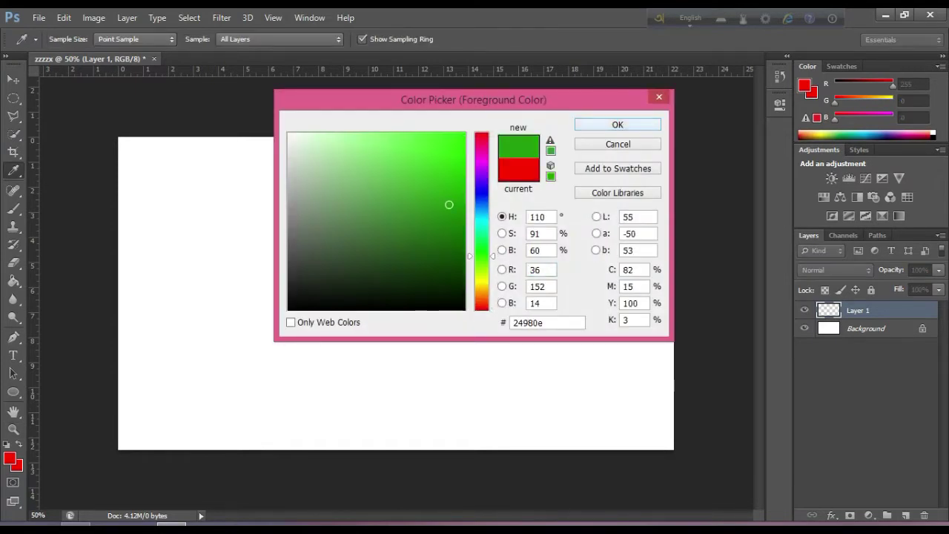
left_click(618, 125)
Step: Fill Layer 1 with the green and add an empty Layer 2 above it
key("z")
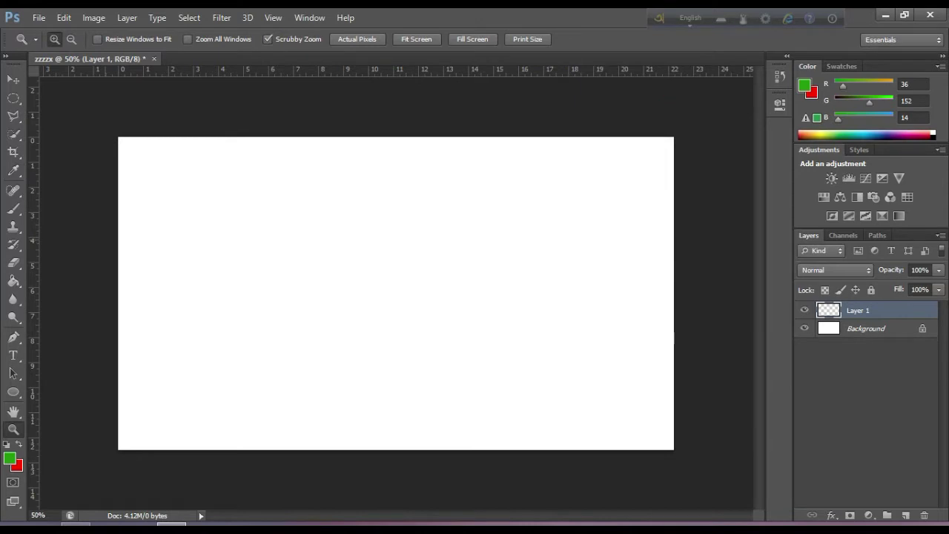
key("alt+BackSpace")
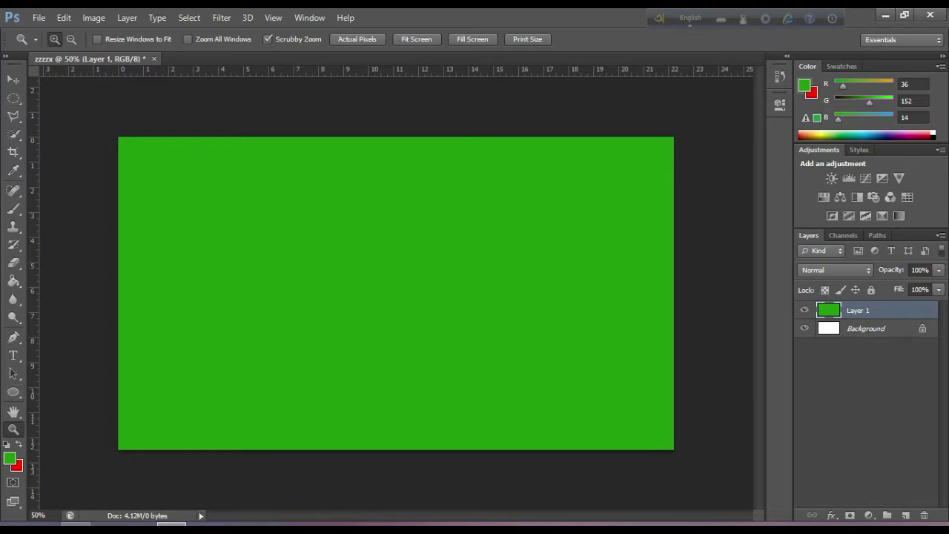
left_click(906, 514)
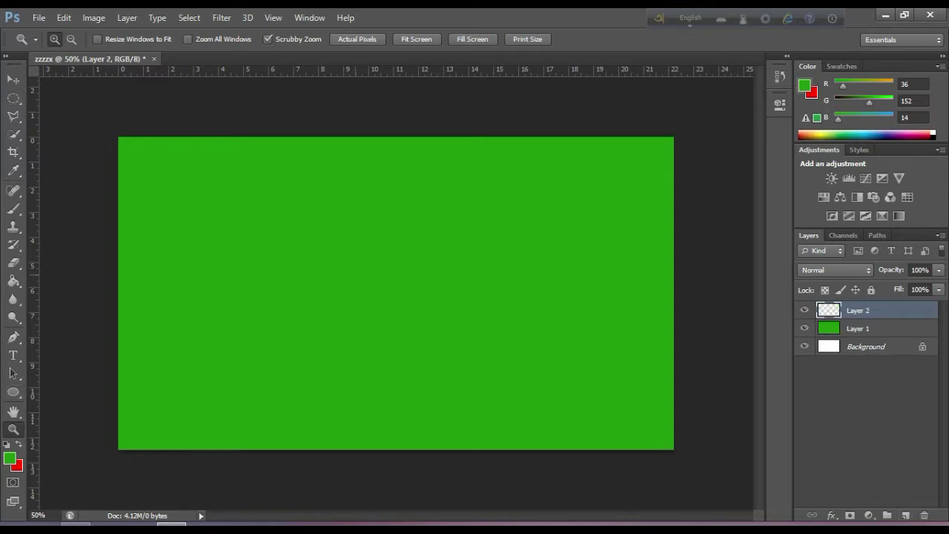
Step: Select a circle left of the canvas centre with the Elliptical Marquee
left_click(14, 97)
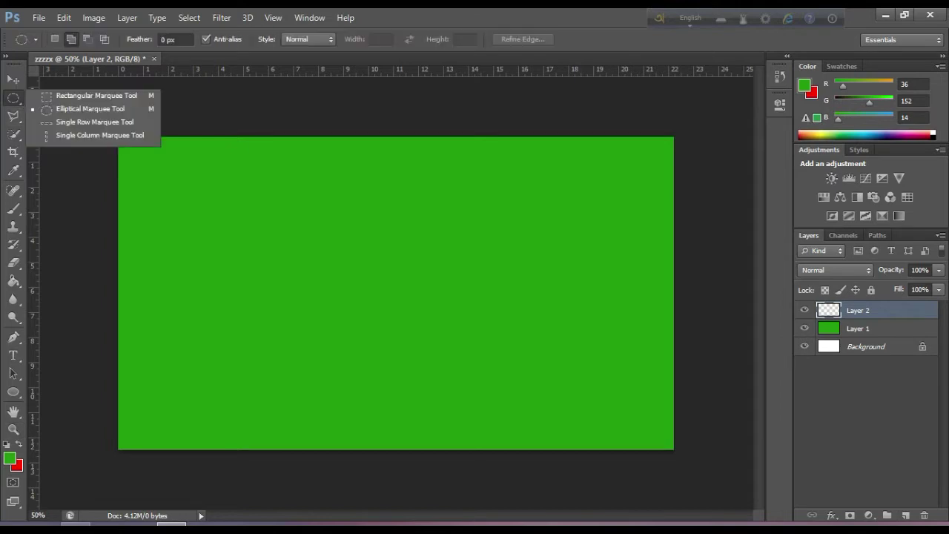
left_click(90, 108)
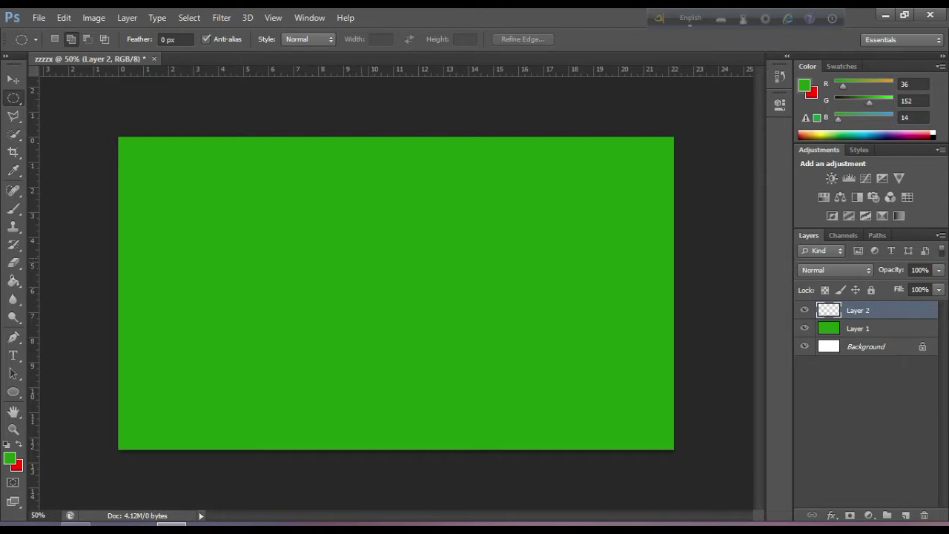
left_click_drag(344, 249, 442, 347)
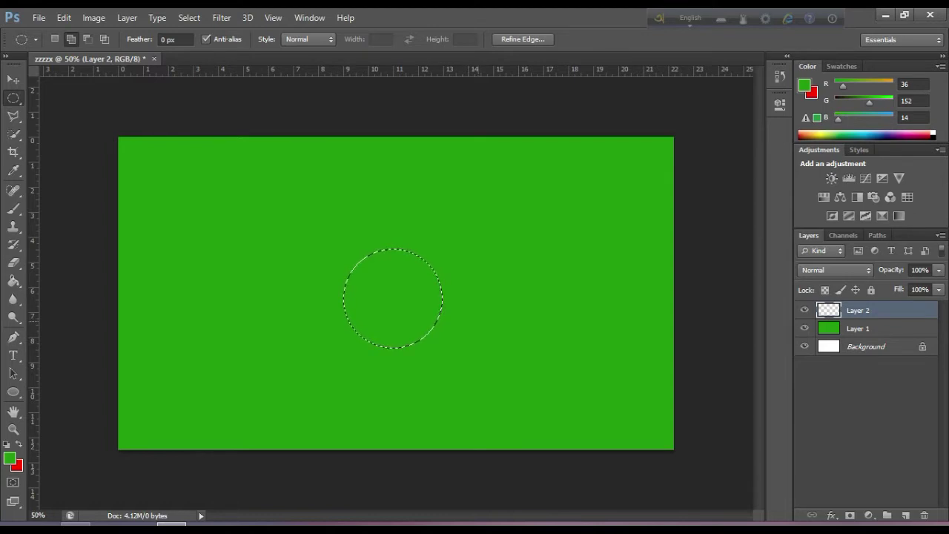
key("alt")
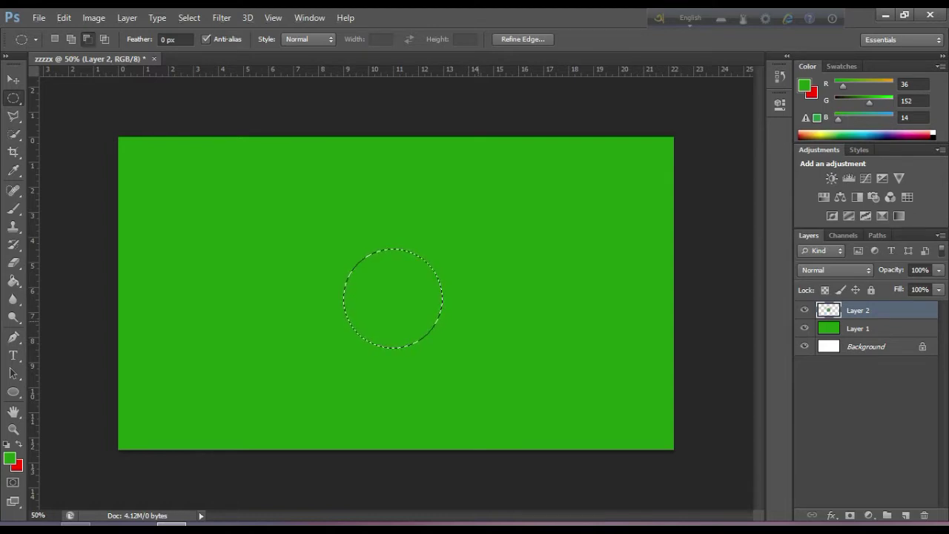
key("shift")
Step: Set the foreground to red ff0000, fill the circle, then undo the fill
key("i")
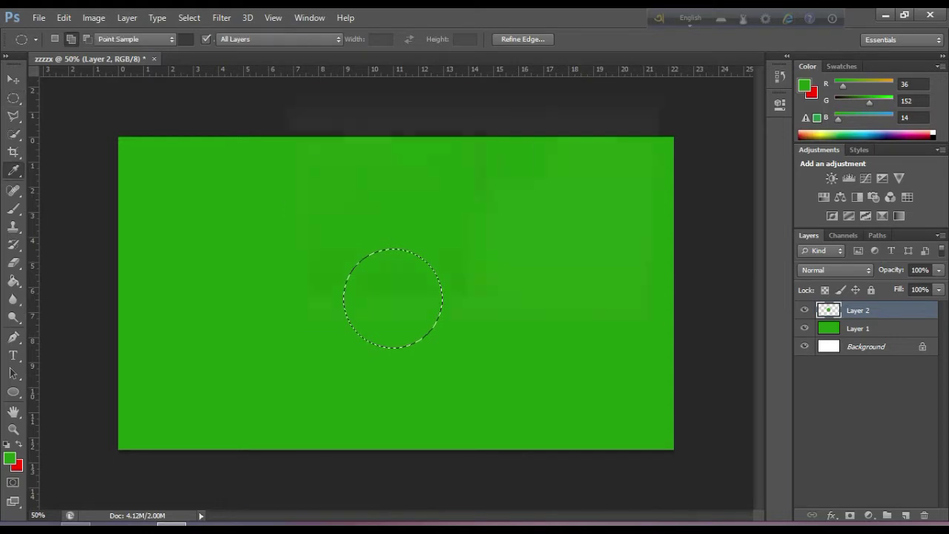
left_click(10, 459)
left_click_drag(482, 256, 482, 133)
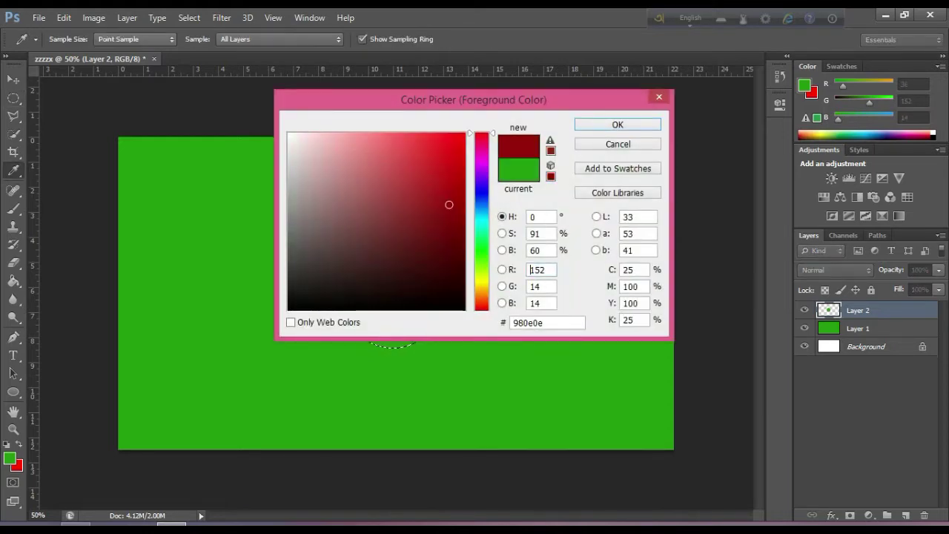
left_click_drag(448, 204, 465, 133)
key("Return")
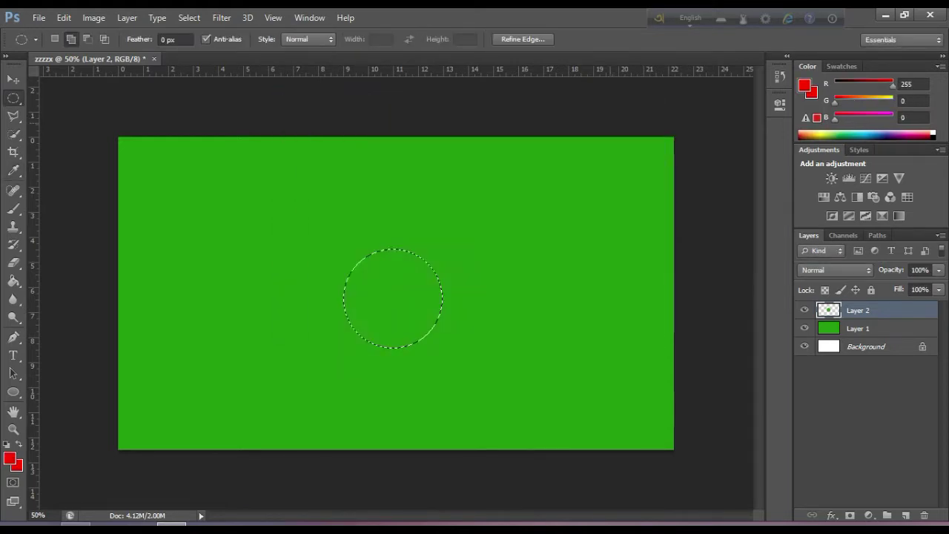
key("alt+BackSpace")
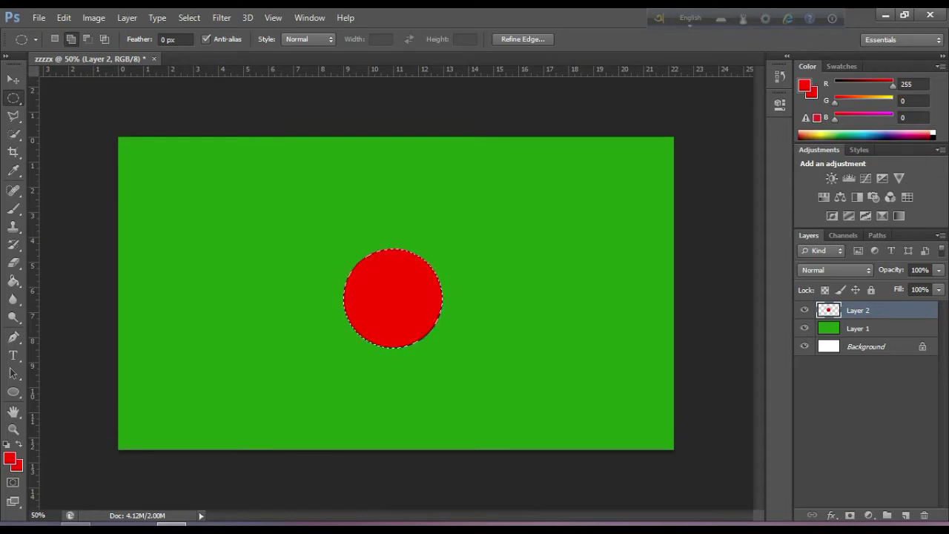
key("ctrl+z")
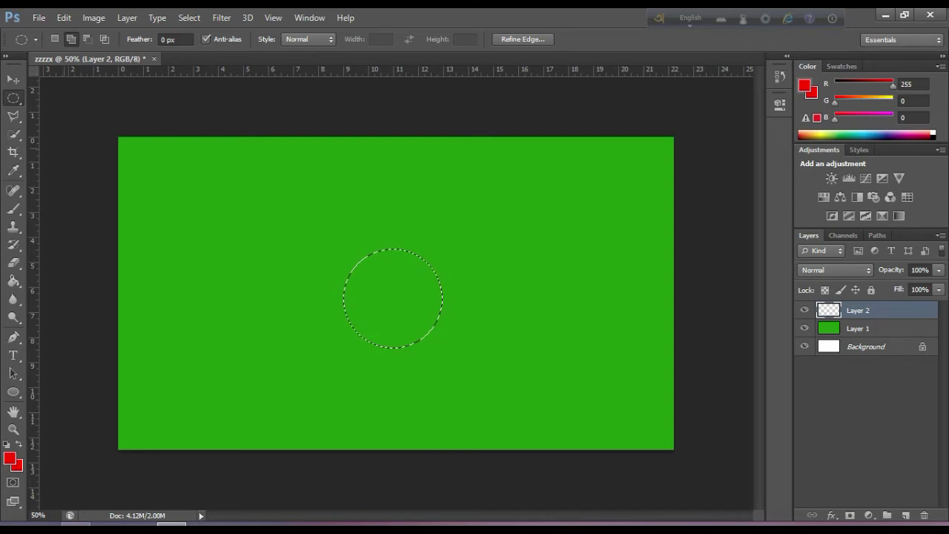
Step: Deselect, hide Layer 2, and draw a red Ellipse shape circle left of centre
key("z")
left_click(219, 307)
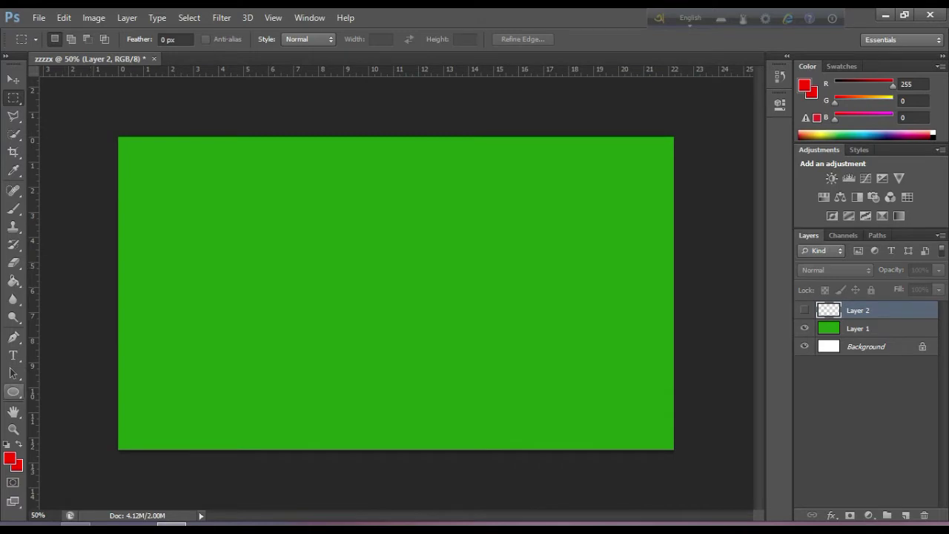
left_click(14, 391)
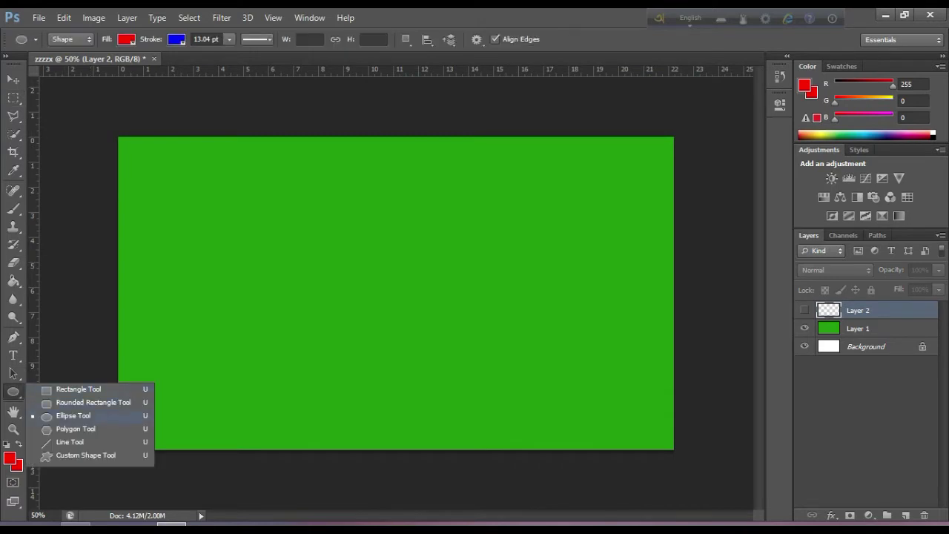
left_click(73, 415)
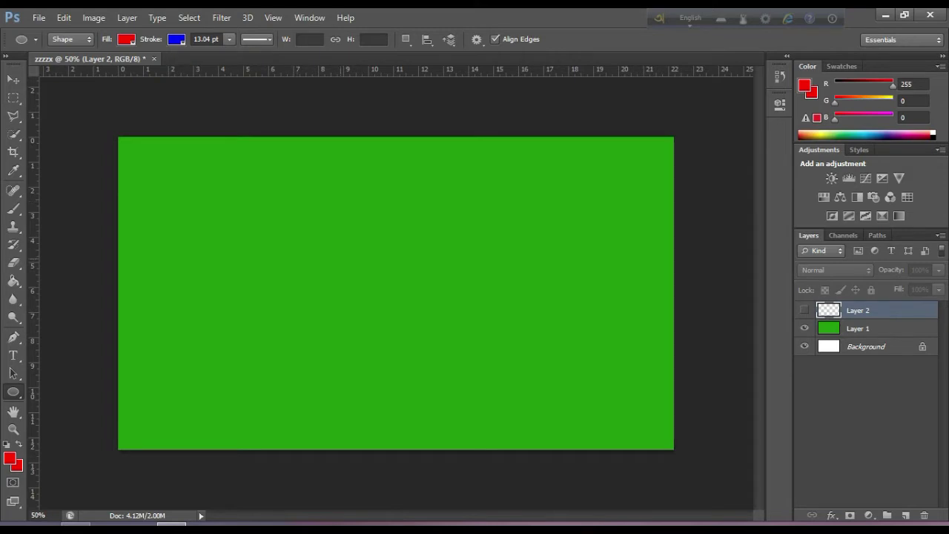
left_click_drag(322, 241, 417, 336)
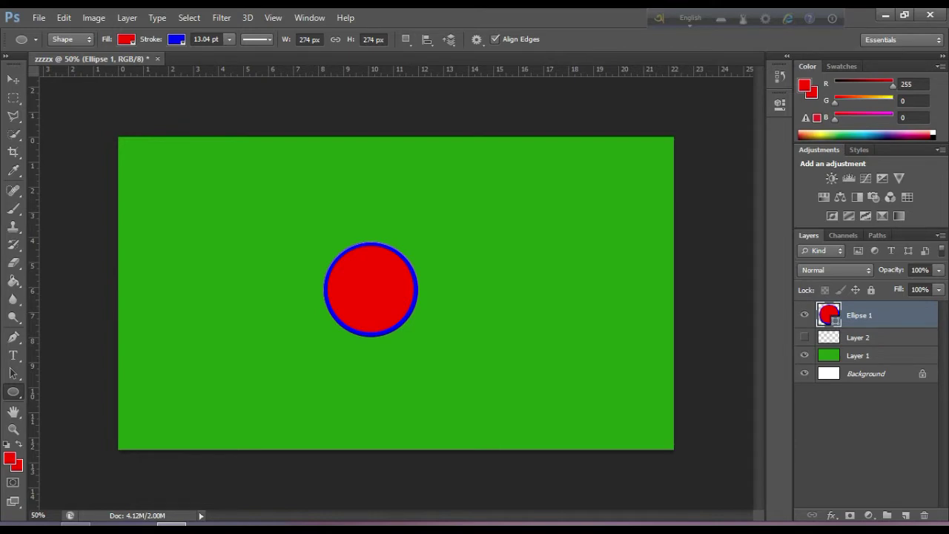
Step: Set the circle's stroke to none, removing its blue outline
left_click(126, 39)
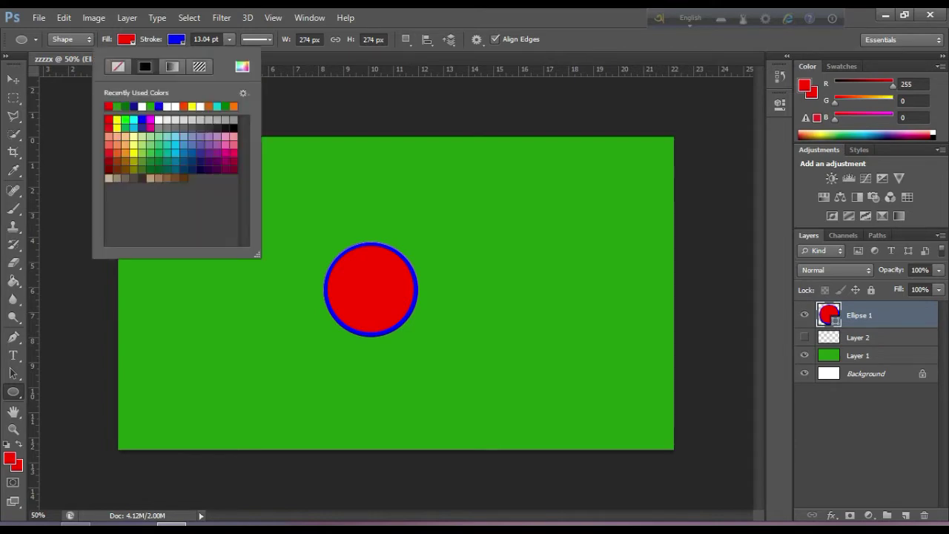
left_click(118, 66)
left_click(474, 189)
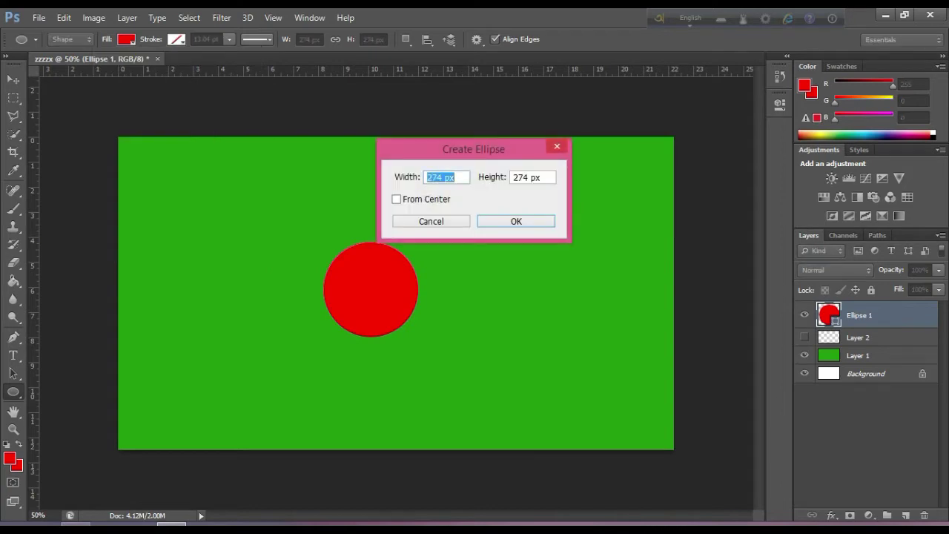
key("Escape")
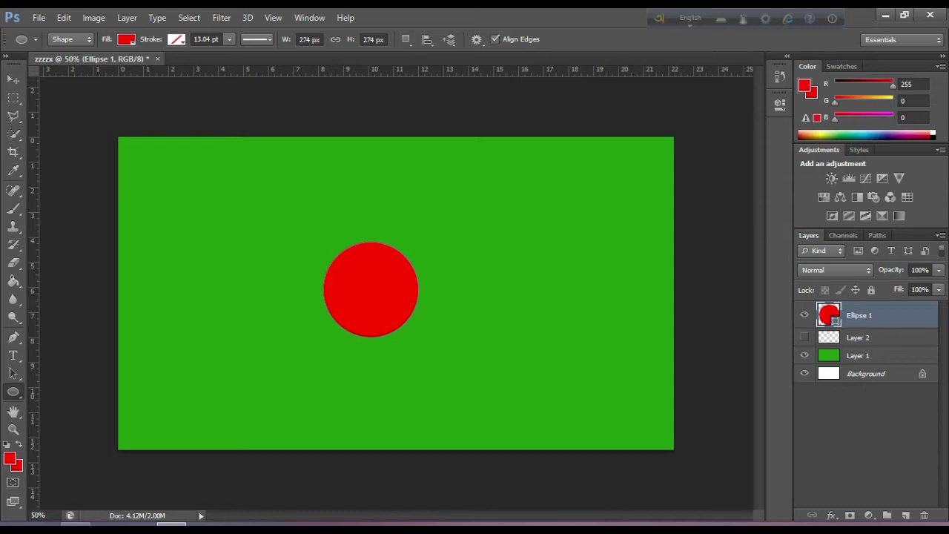
Step: Select the circle with Layer 1 and align it vertically centred on the green field
key("ctrl+a")
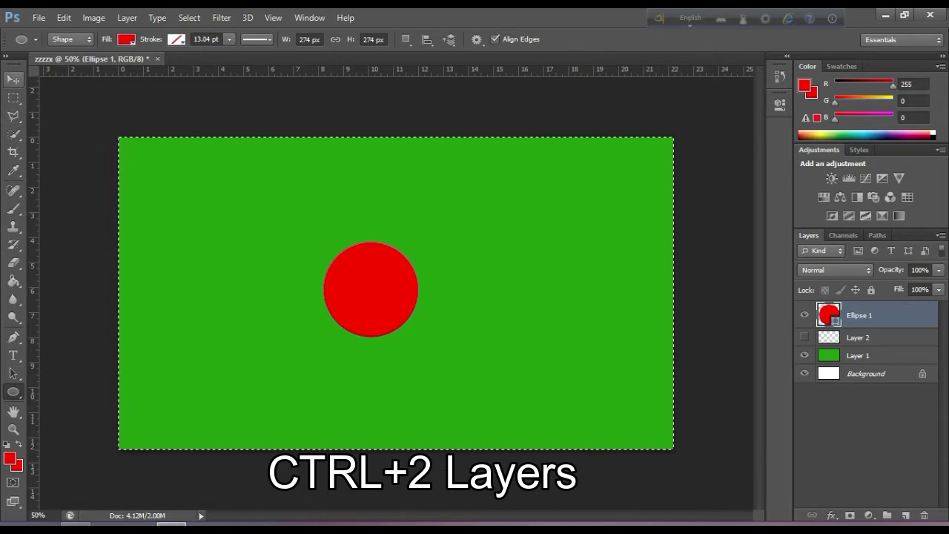
key("v")
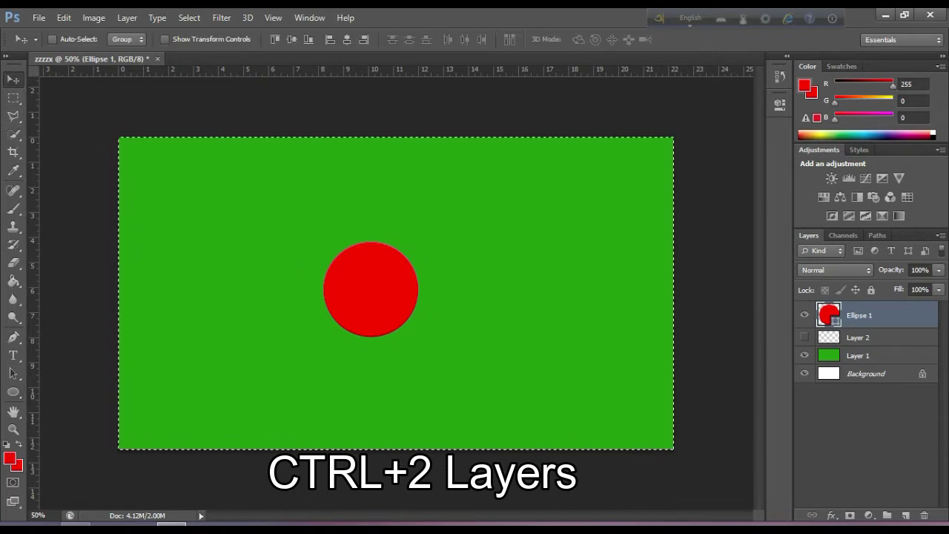
key("alt+bracketleft")
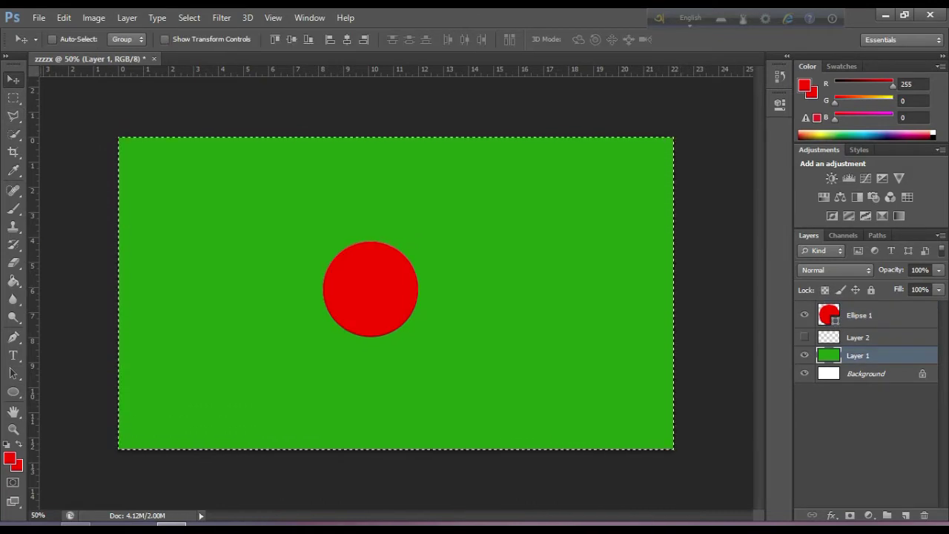
key("m")
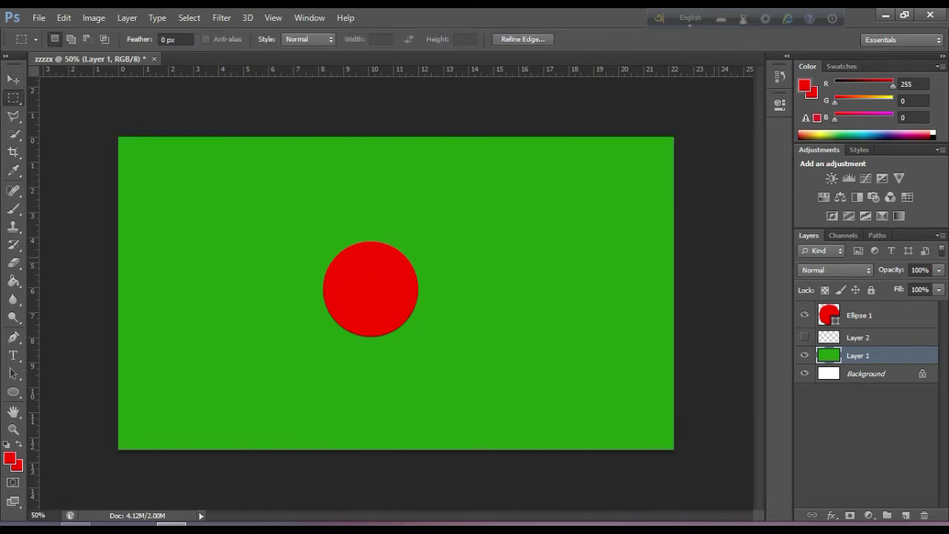
key("ctrl+d")
key("alt+shift+bracketright")
key("v")
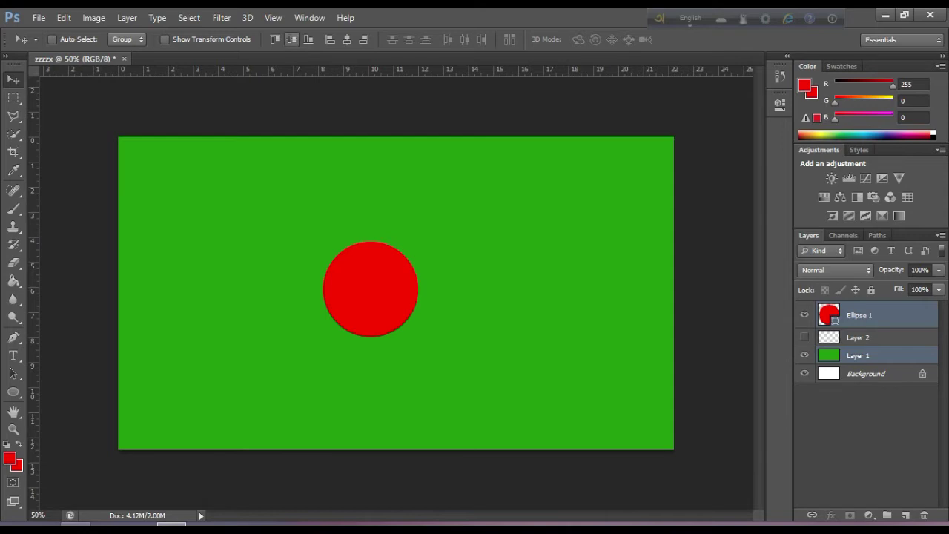
left_click(292, 40)
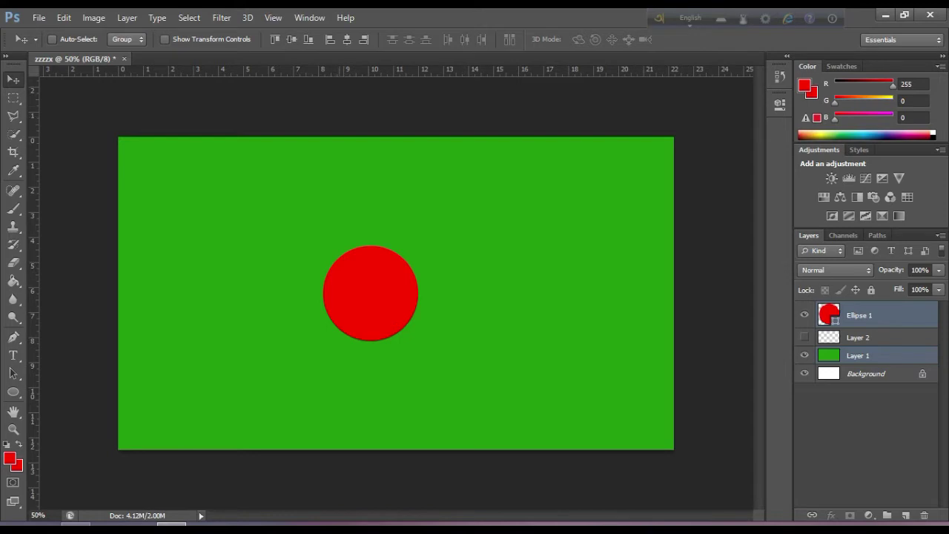
Step: Close the flag document without saving and check a Scotland flag reference in the browser
key("z")
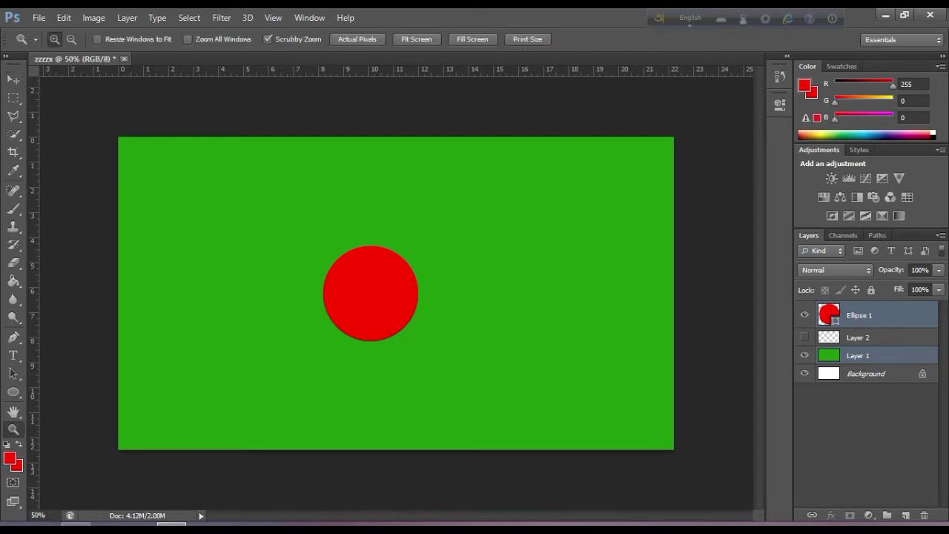
left_click(124, 59)
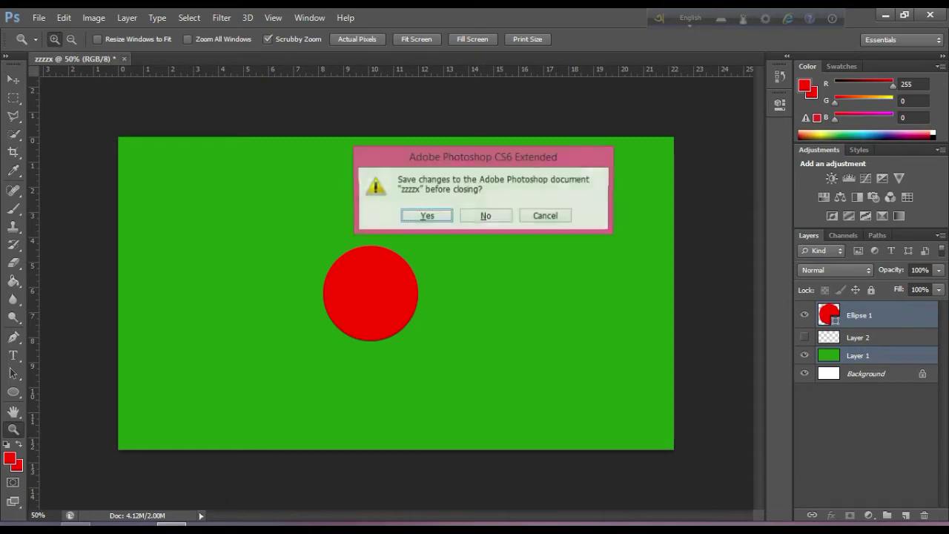
left_click(486, 215)
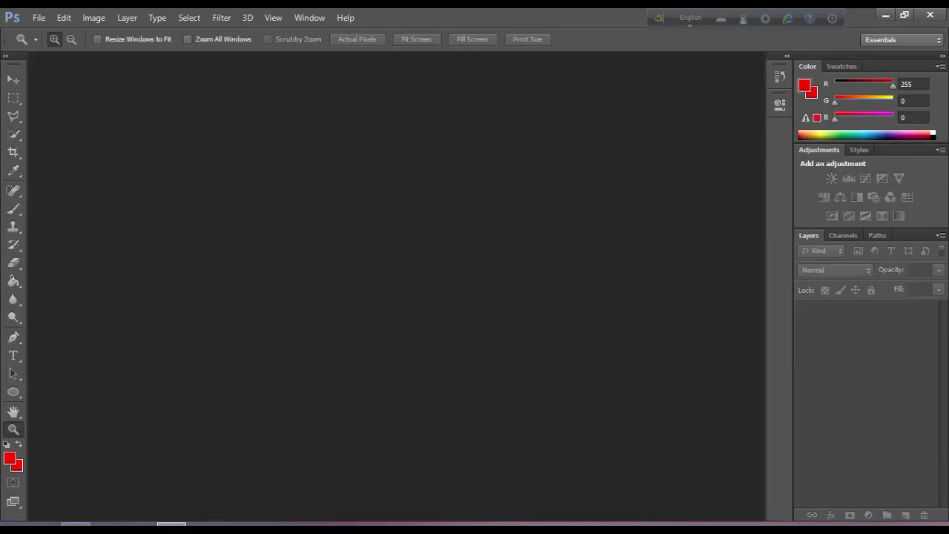
key("alt+Tab")
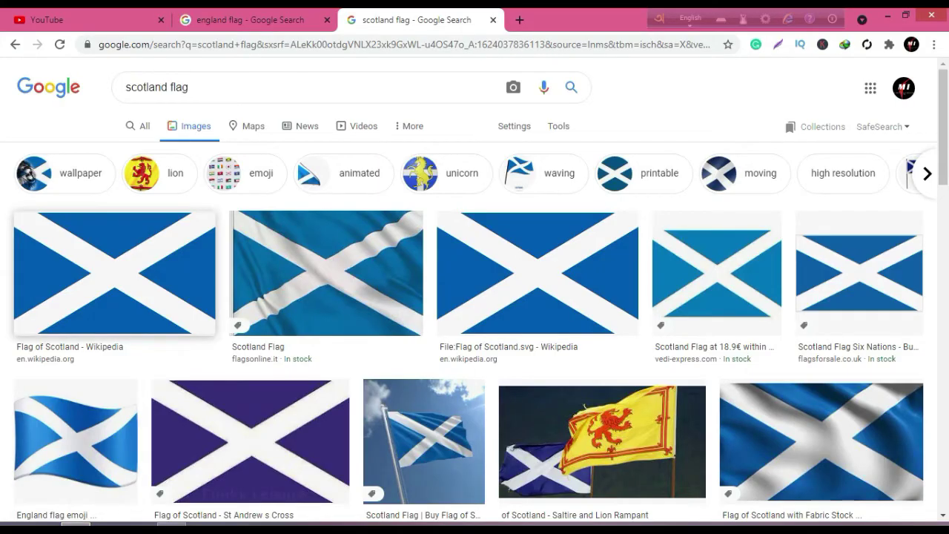
key("alt+Tab")
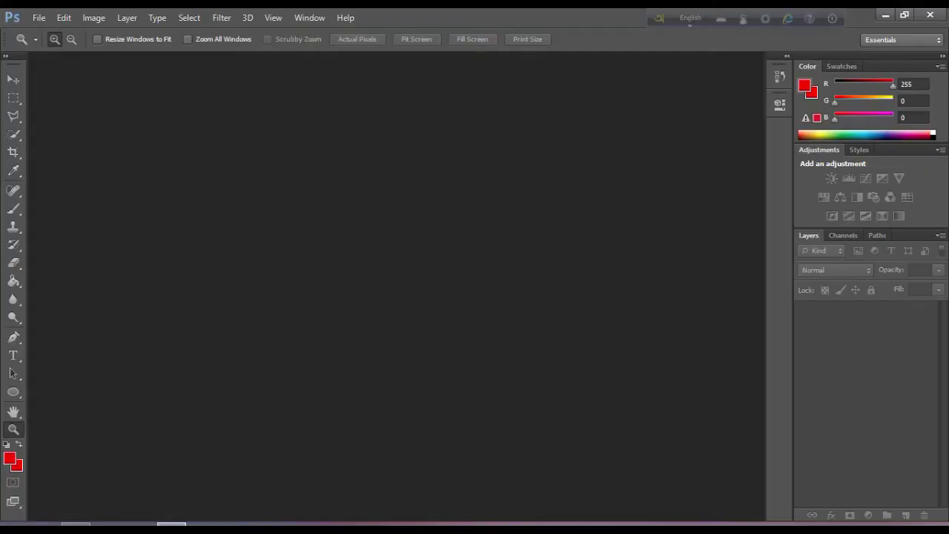
Step: Create a new blank white document named 'zzzzzzzzzz'
left_click(38, 17)
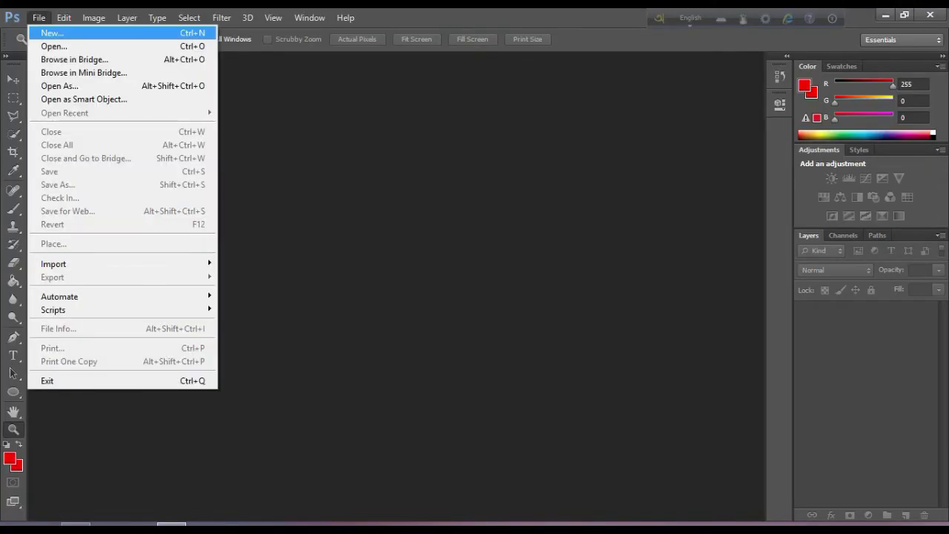
type("zzzzzzzzzz")
key("Return")
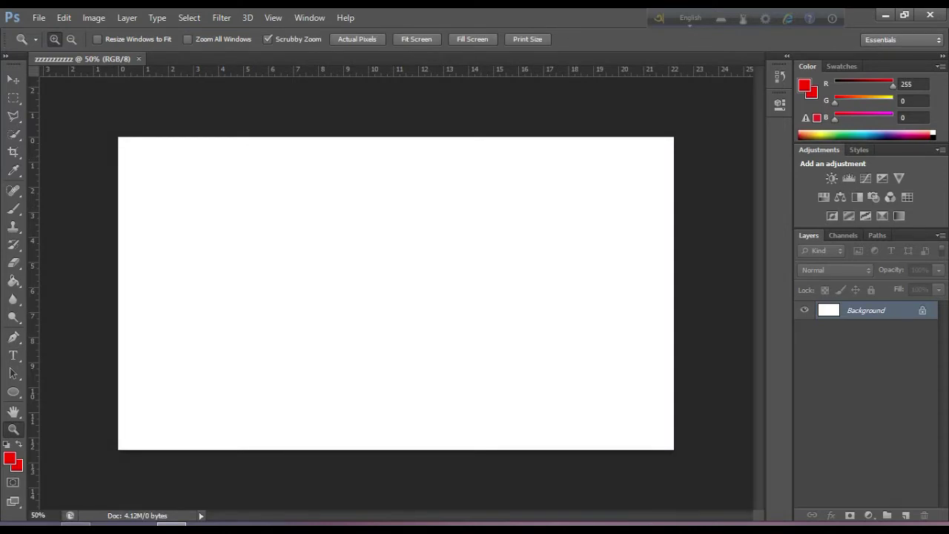
Step: Start picking a dark navy blue foreground colour in the Color Picker
left_click(9, 459)
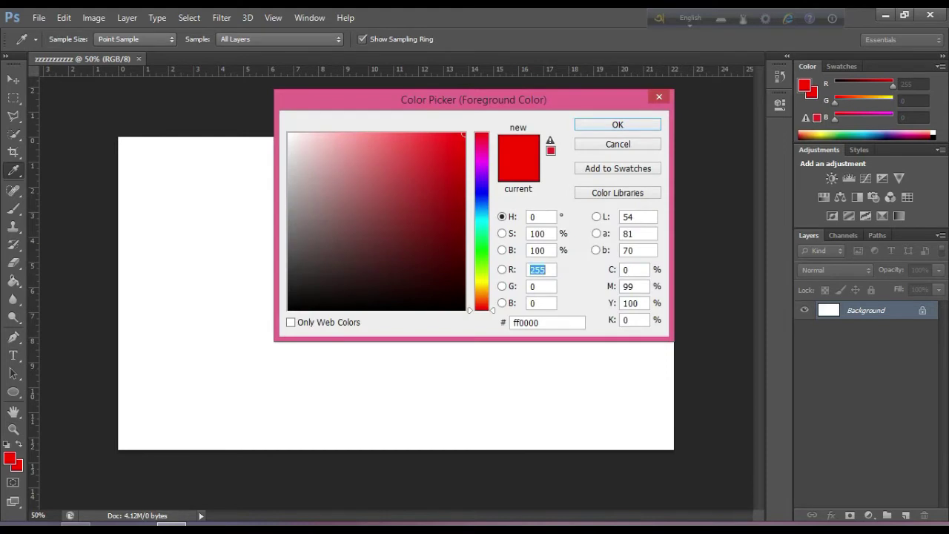
left_click(482, 194)
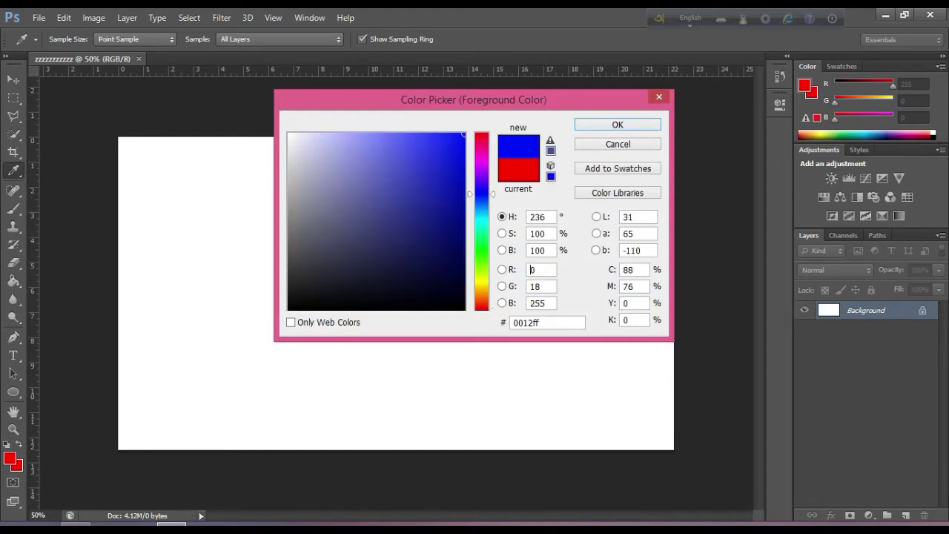
left_click(463, 209)
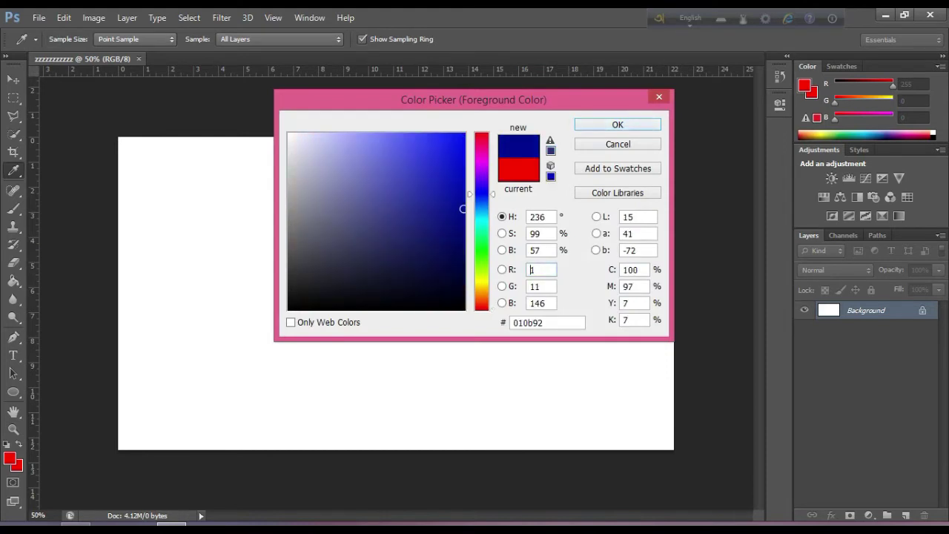
Step: Accept the dark blue, fill the Background with it, and add empty Layer 1 above
left_click_drag(463, 209, 462, 172)
key("Return")
key("z")
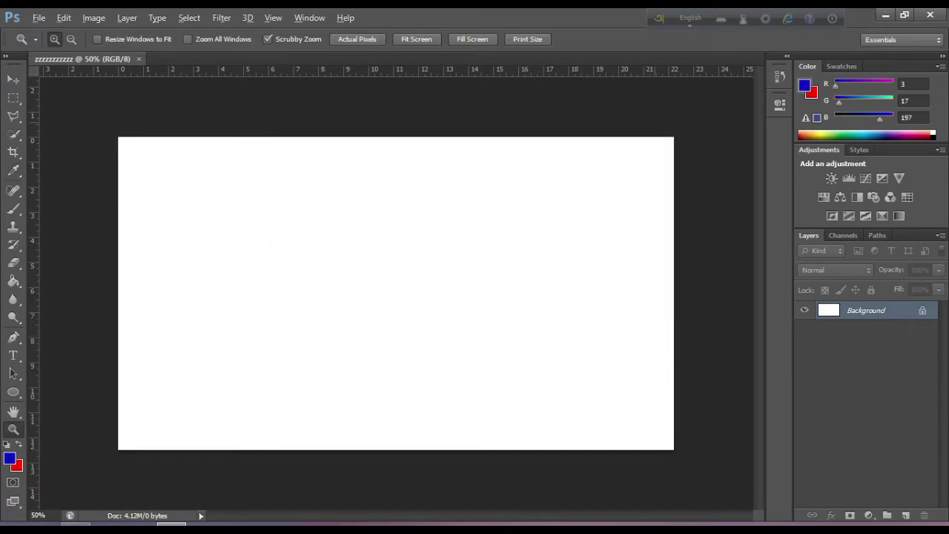
key("alt+BackSpace")
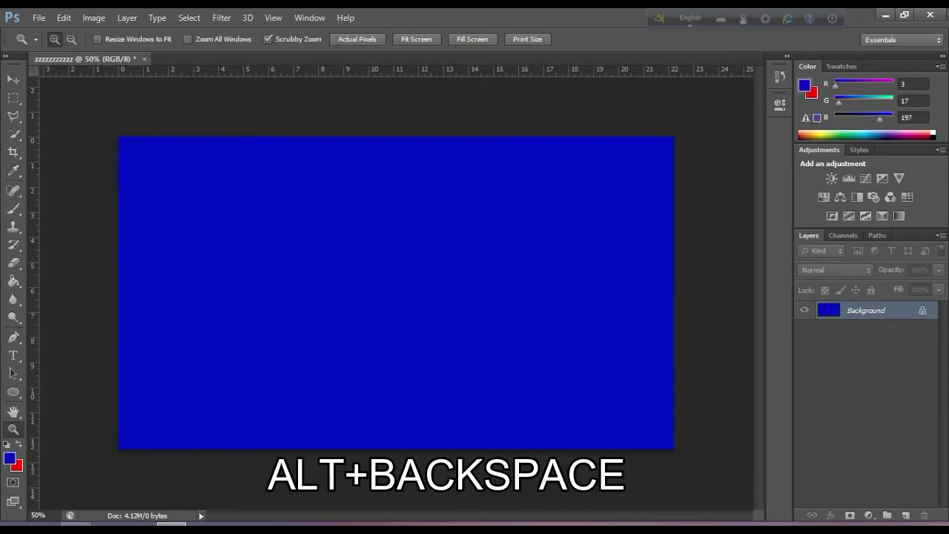
left_click(906, 514)
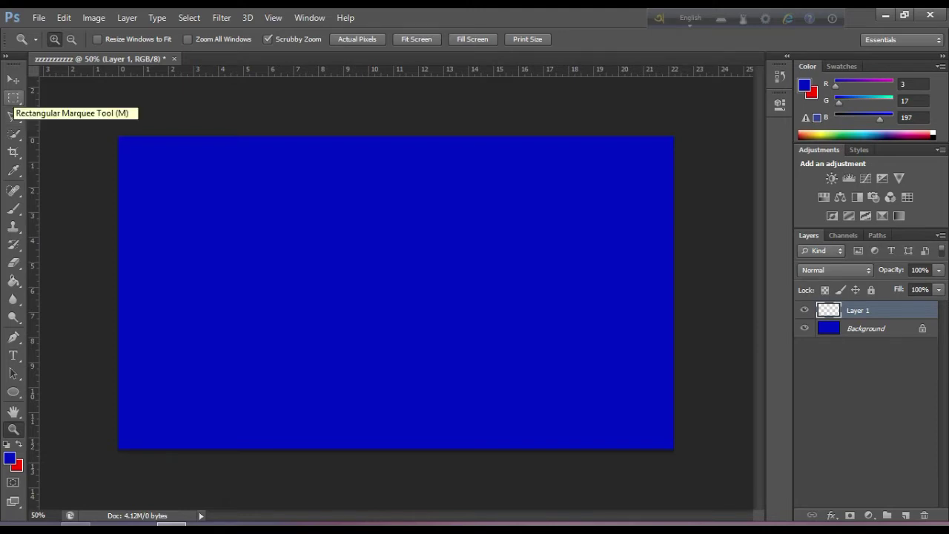
Step: Fill a narrow vertical rectangular strip near the centre of Layer 1 with white
left_click(14, 98)
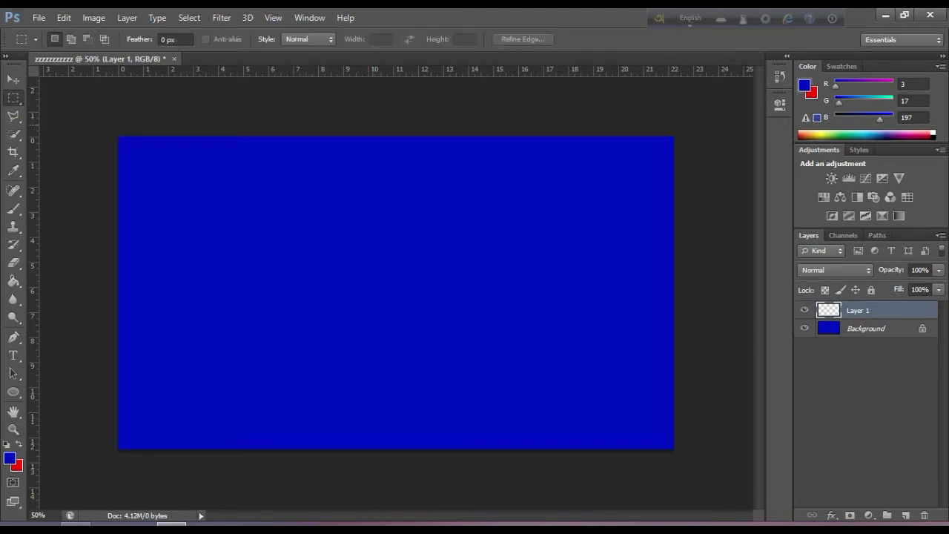
left_click_drag(370, 137, 396, 448)
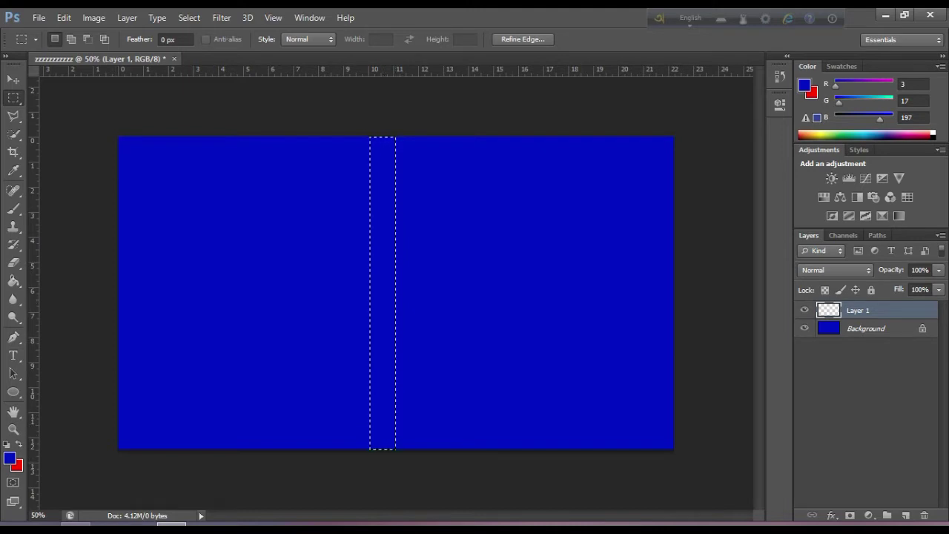
left_click(13, 170)
left_click(10, 459)
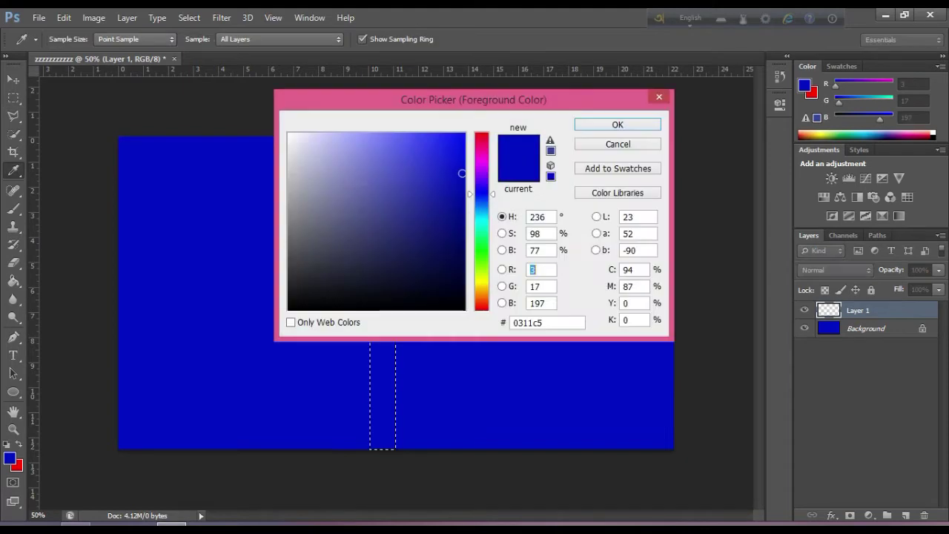
left_click(289, 134)
left_click(618, 125)
key("m")
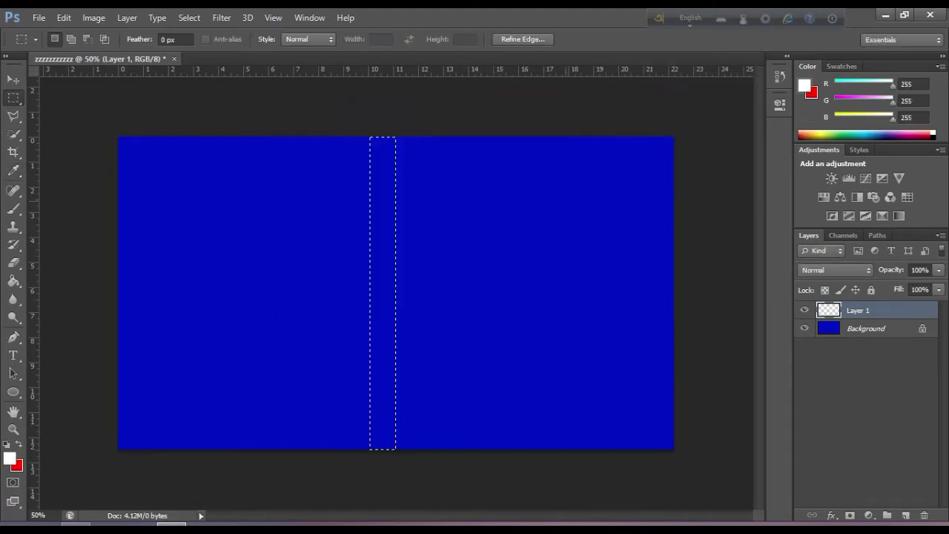
key("alt")
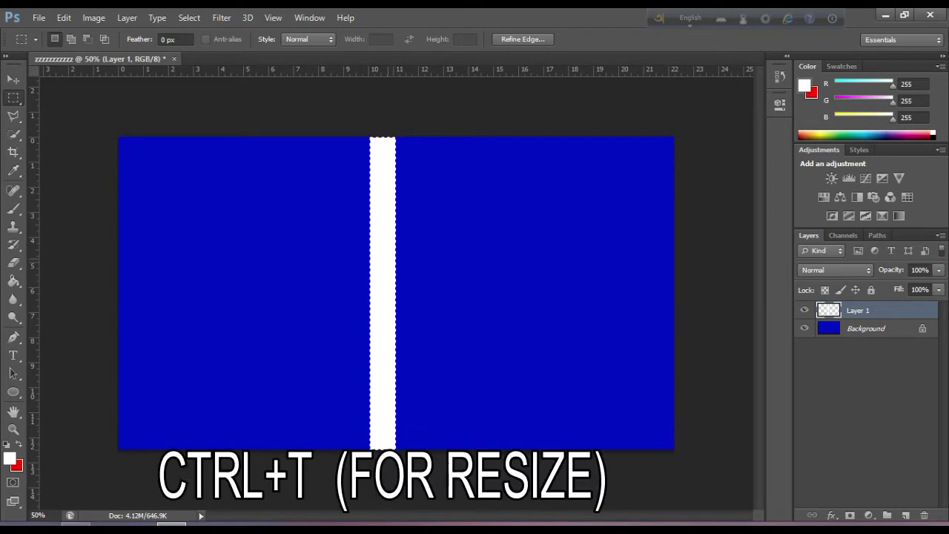
Step: Free-transform the white strip into a top-left to bottom-right diagonal and apply it
key("ctrl+t")
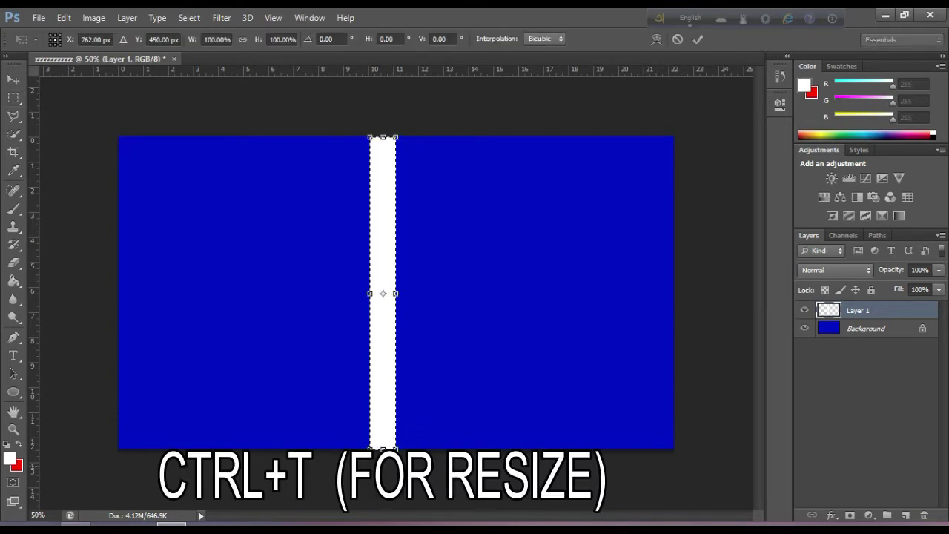
left_click_drag(417, 467, 541, 382)
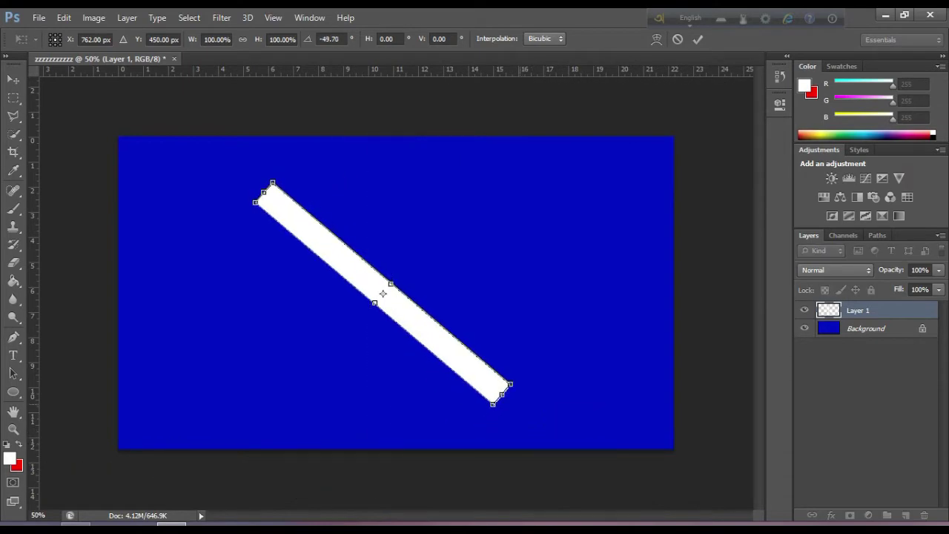
left_click_drag(502, 394, 642, 495)
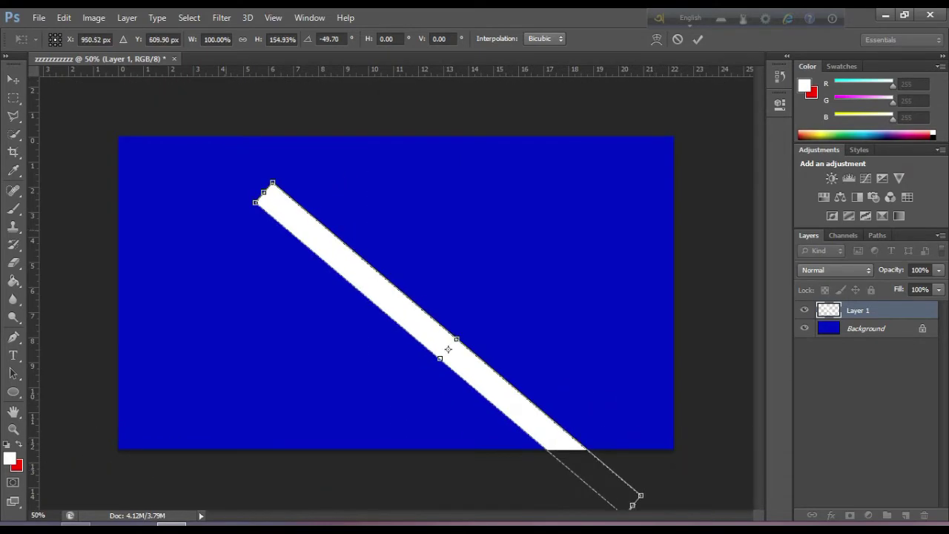
mouse_move(250, 195)
left_mouse_down()
mouse_move(245, 186)
mouse_move(236, 194)
left_mouse_up()
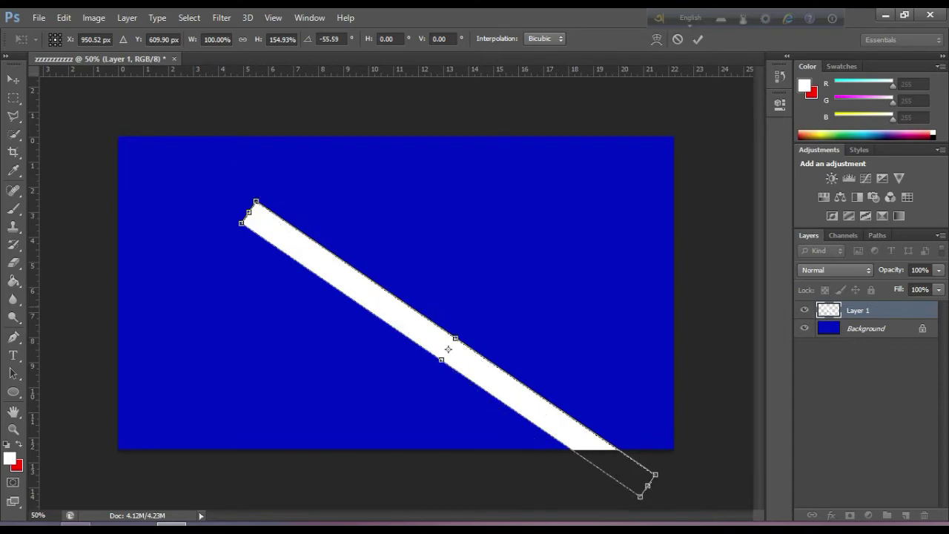
left_click_drag(416, 301, 254, 210)
left_click_drag(296, 262, 310, 263)
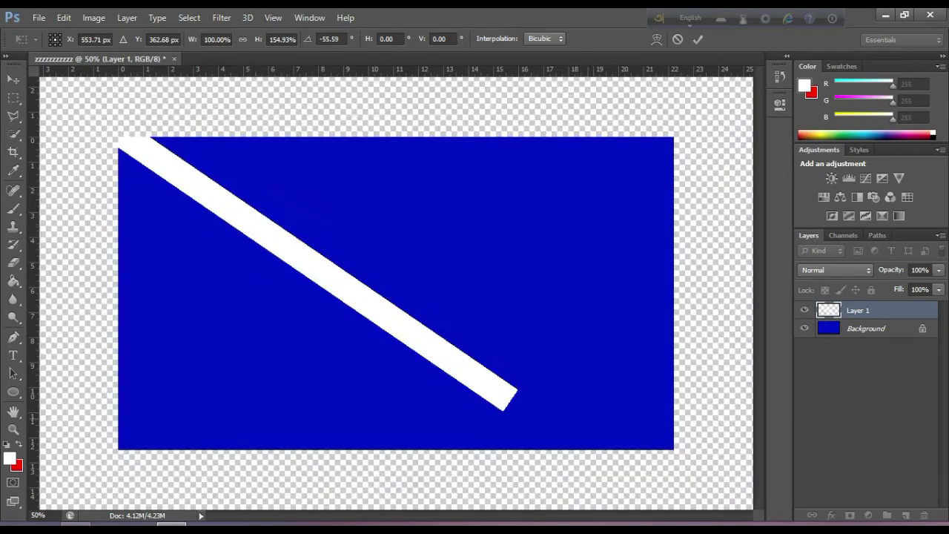
left_click_drag(510, 399, 635, 485)
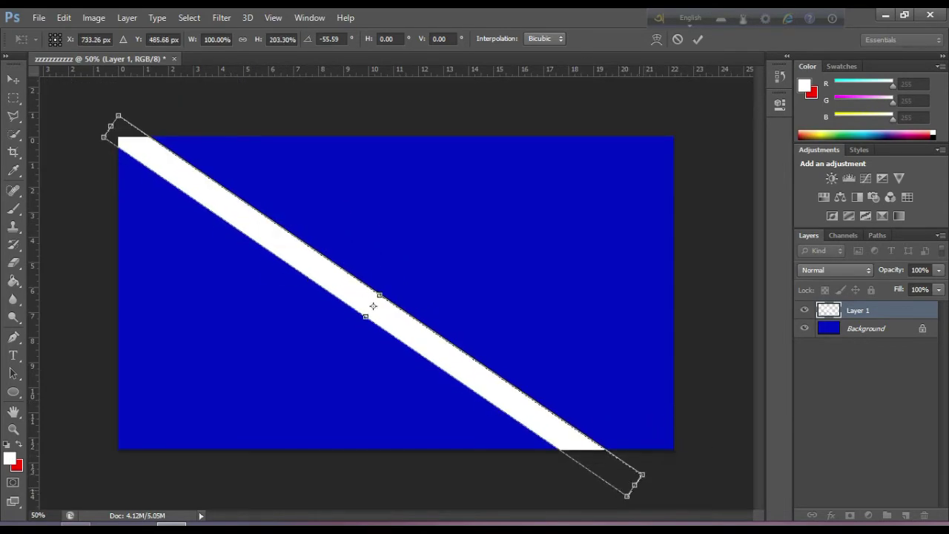
left_click_drag(373, 305, 394, 276)
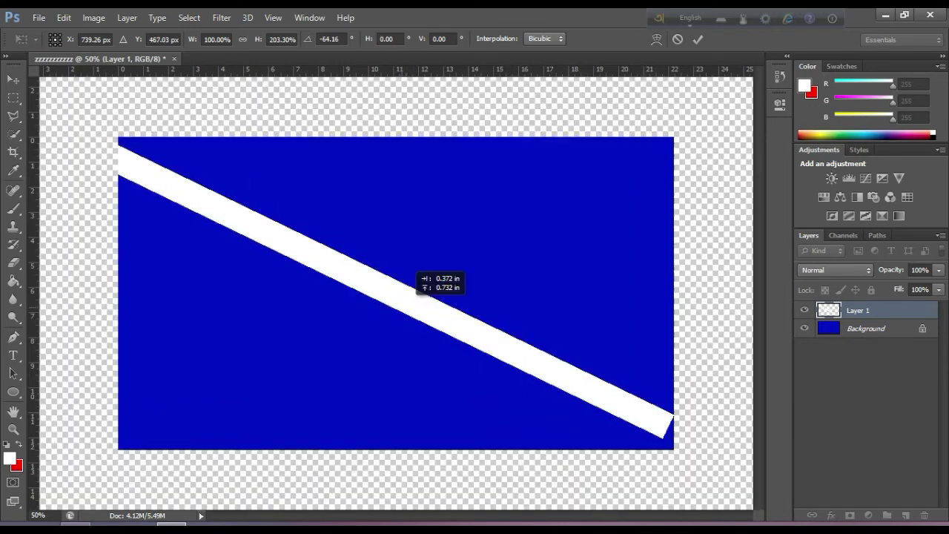
mouse_move(670, 430)
left_mouse_down()
mouse_move(742, 480)
mouse_move(753, 462)
left_mouse_up()
left_click_drag(656, 393, 651, 392)
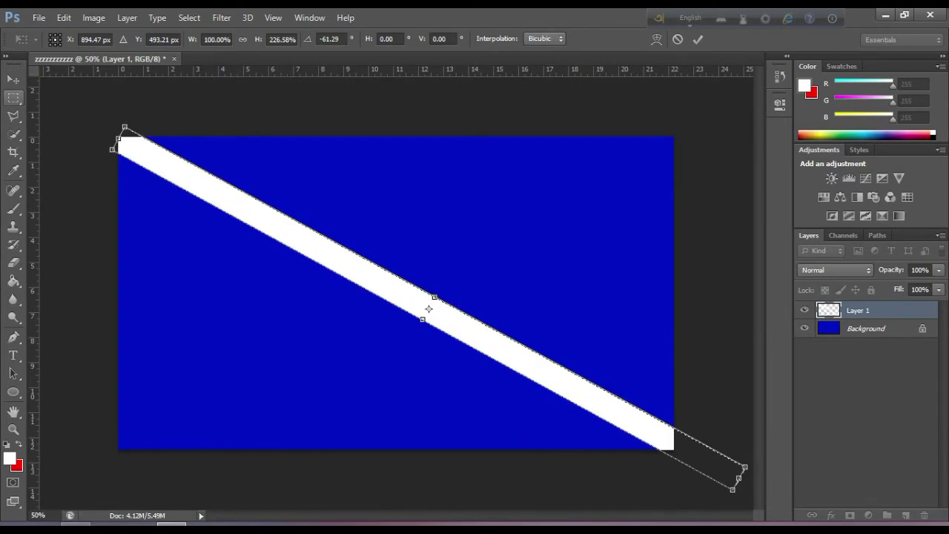
key("v")
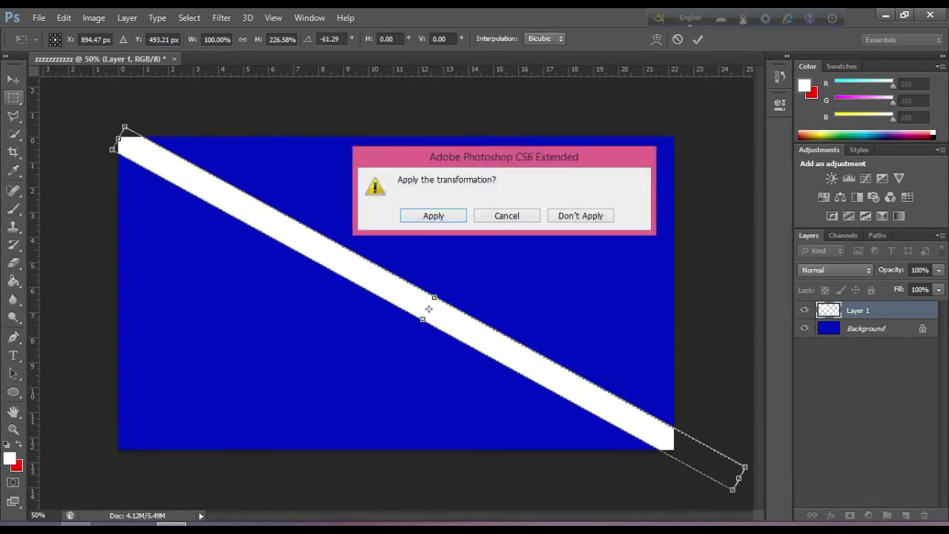
key("Return")
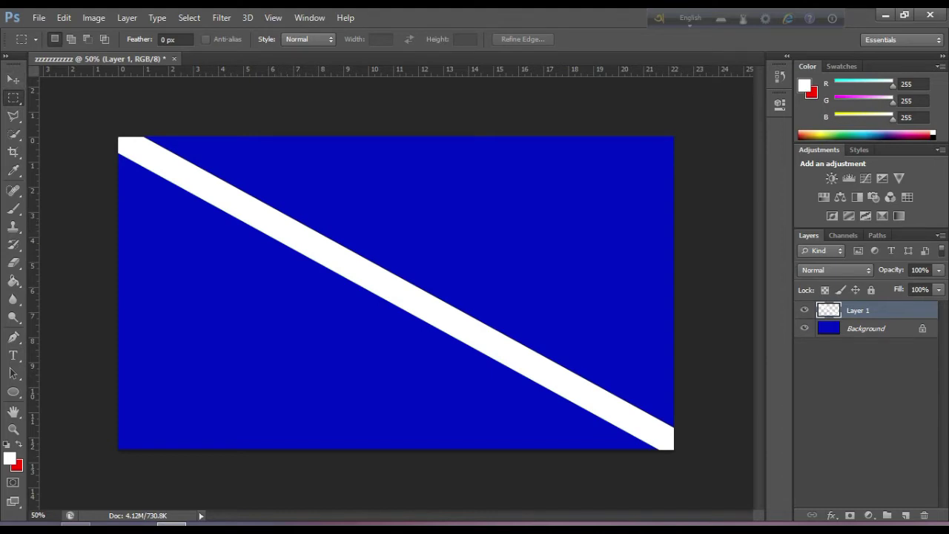
Step: Duplicate the white stripe and rotate the copy toward the opposite diagonal
key("v")
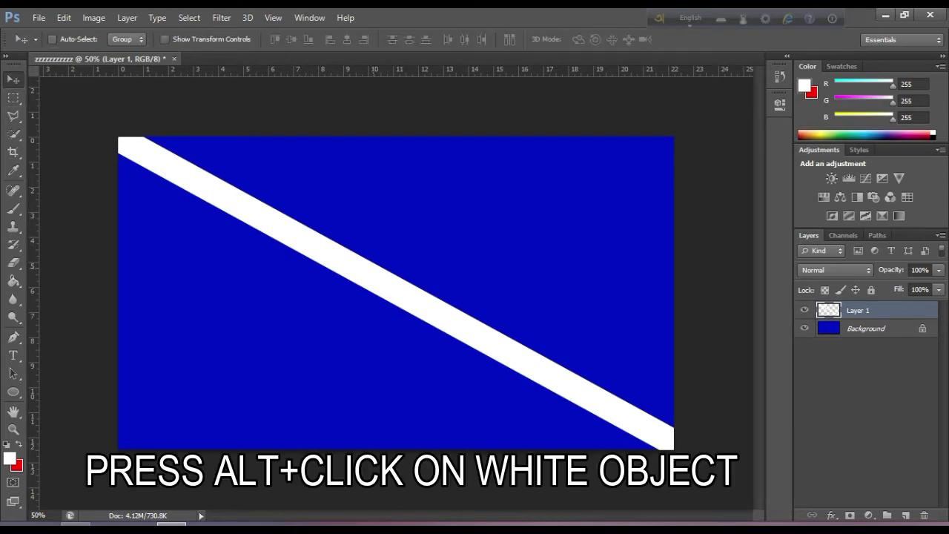
left_click_drag(386, 280, 430, 253)
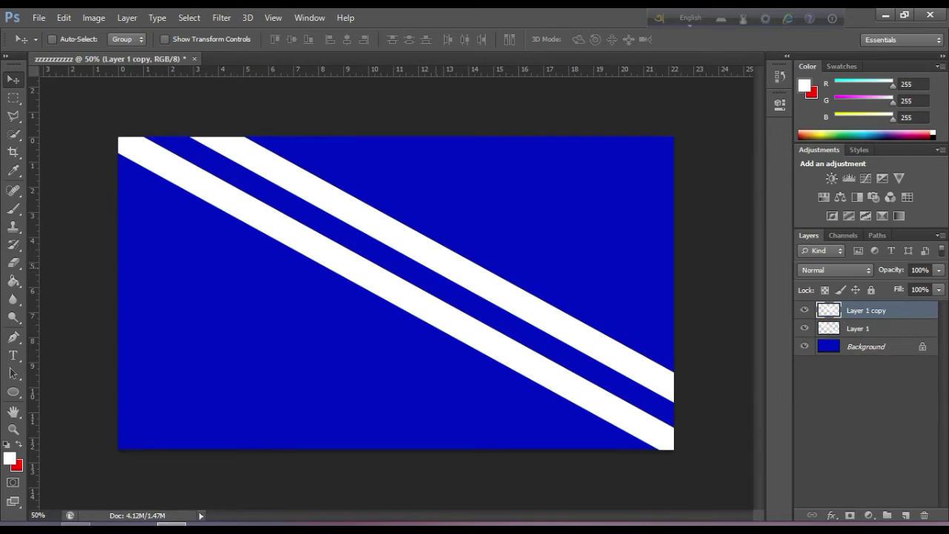
key("ctrl+t")
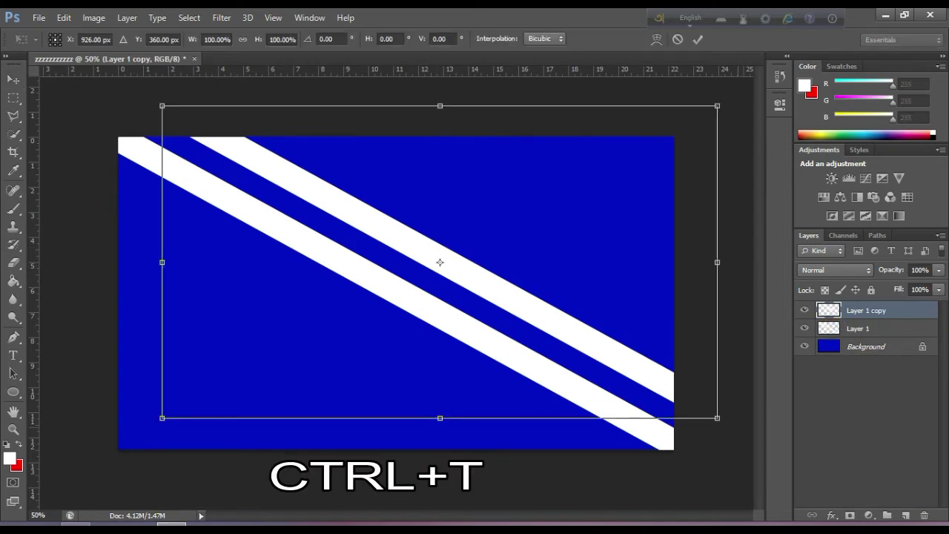
mouse_move(732, 432)
left_mouse_down()
mouse_move(154, 439)
mouse_move(148, 429)
left_mouse_up()
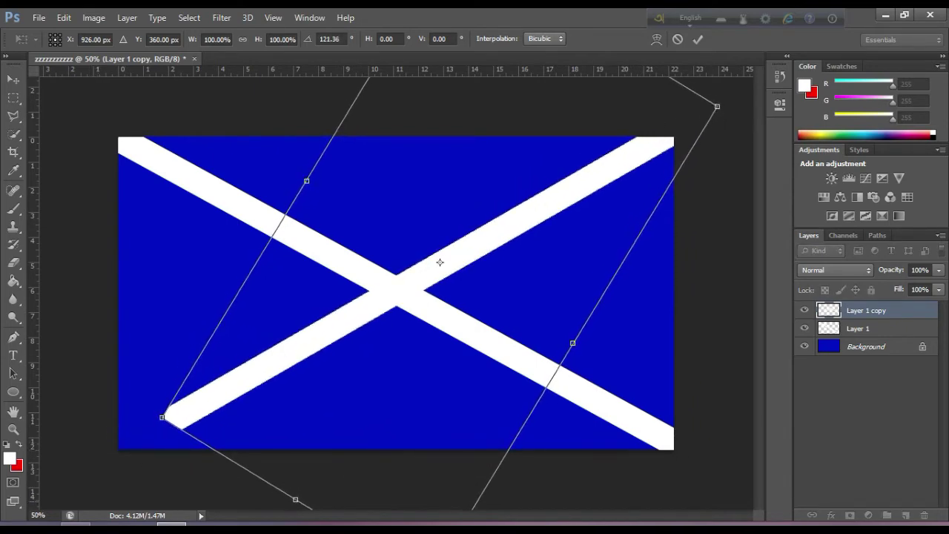
mouse_move(439, 263)
left_mouse_down()
mouse_move(402, 318)
mouse_move(318, 290)
left_mouse_up()
left_click_drag(704, 103, 657, 127)
left_click_drag(415, 281, 363, 291)
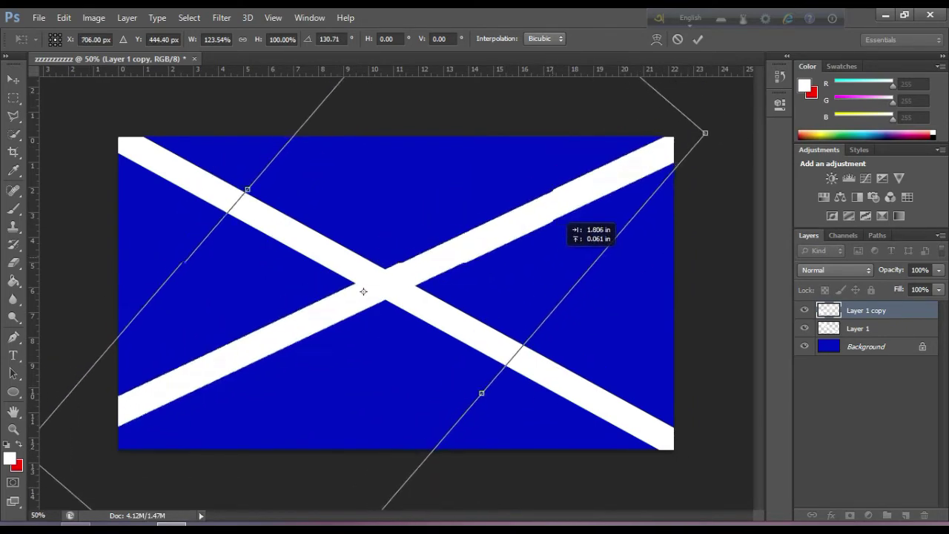
left_click_drag(556, 219, 574, 217)
Step: Stretch and fine-tune the copy to span bottom-left to top-right, then apply
mouse_move(29, 445)
left_mouse_down()
mouse_move(115, 412)
mouse_move(178, 456)
left_mouse_up()
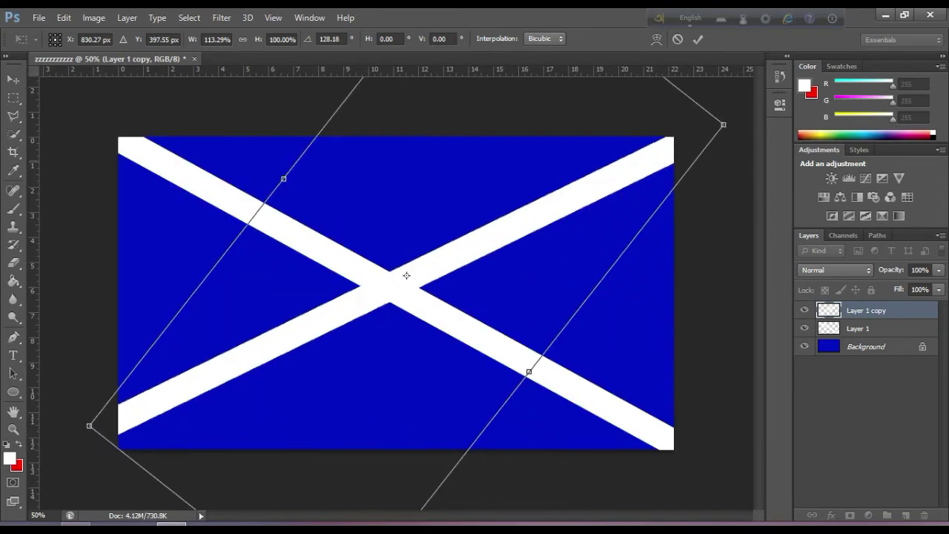
left_click_drag(734, 95, 745, 104)
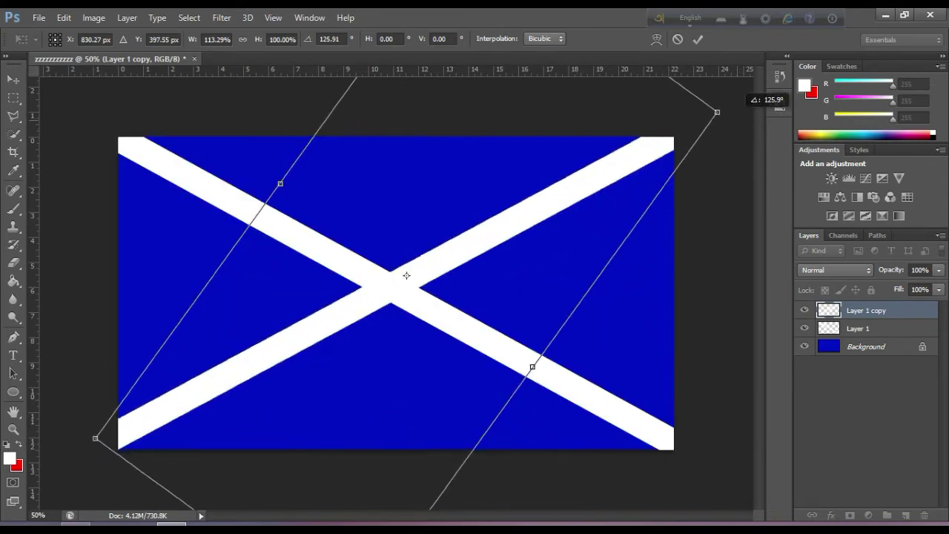
mouse_move(529, 252)
left_mouse_down()
mouse_move(540, 232)
mouse_move(552, 241)
left_mouse_up()
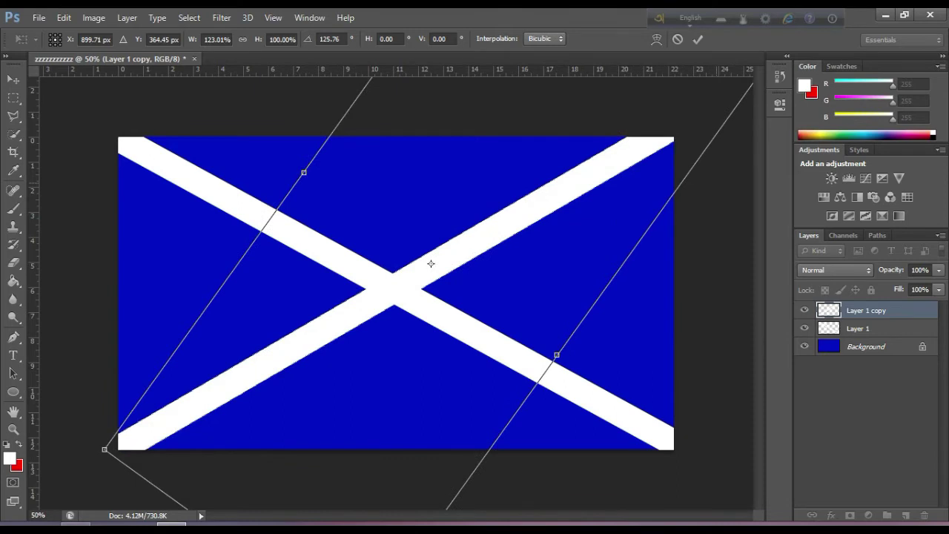
left_click_drag(431, 263, 443, 264)
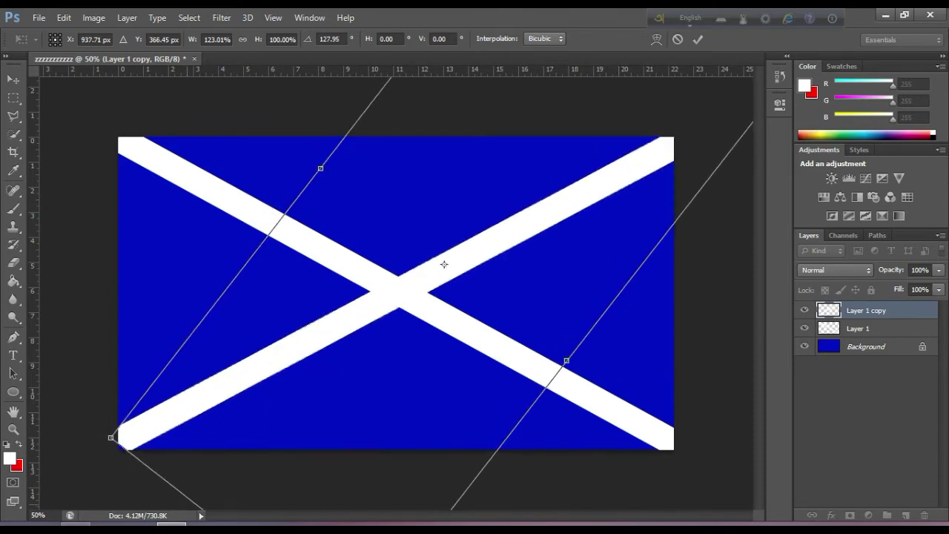
left_click_drag(111, 437, 96, 456)
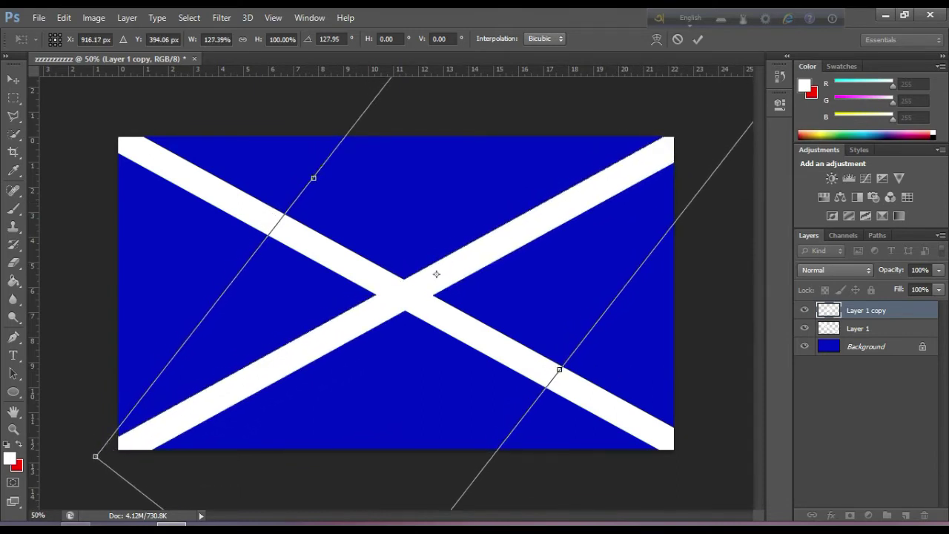
key("m")
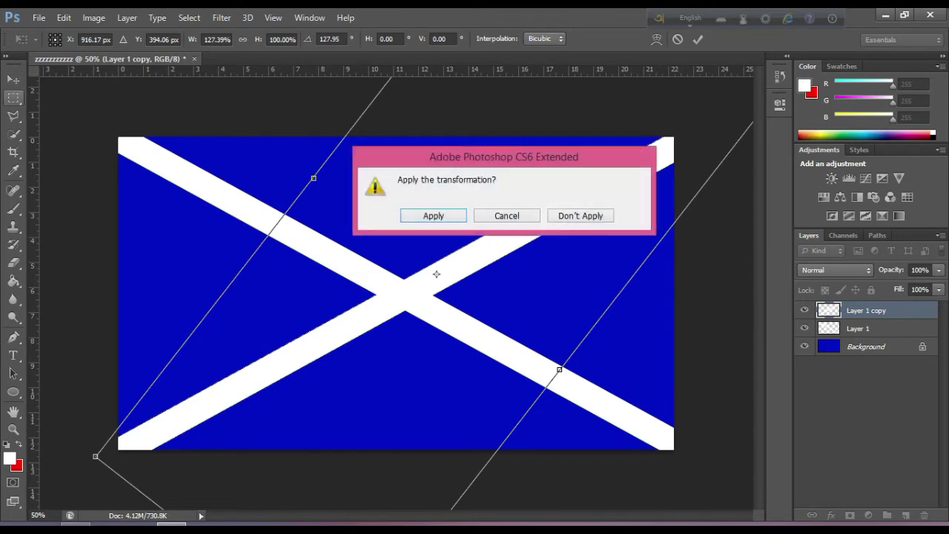
key("Return")
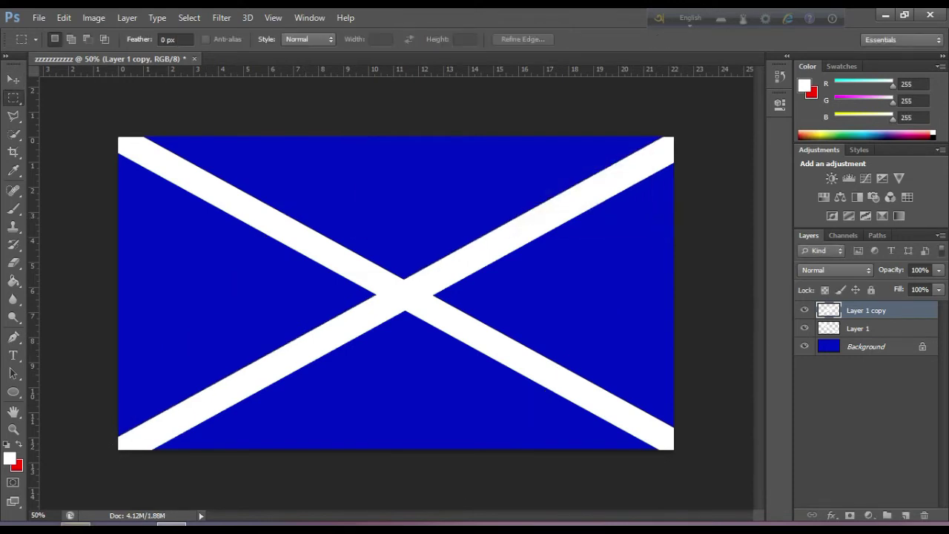
Step: Review the Scotland and England reference flags, then close the old flag without saving
left_click(75, 528)
left_click(250, 20)
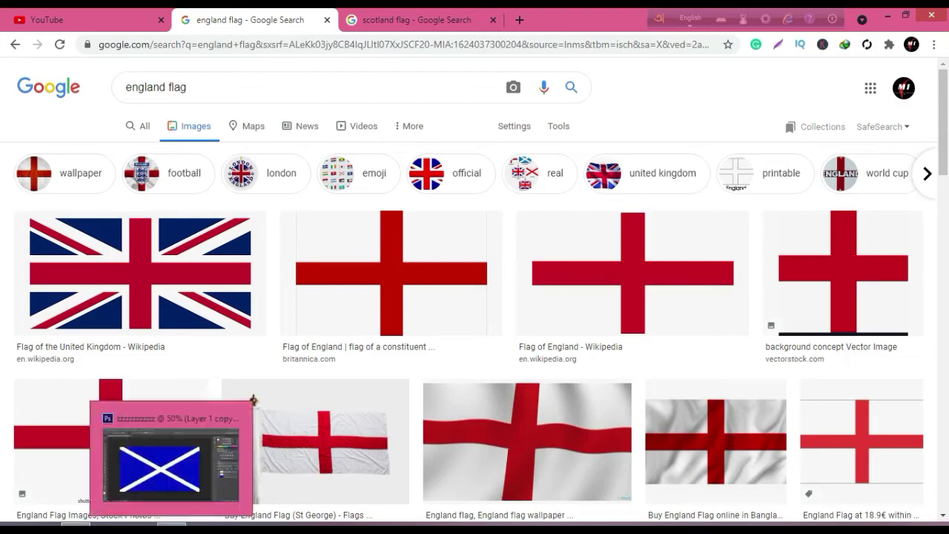
left_click(172, 528)
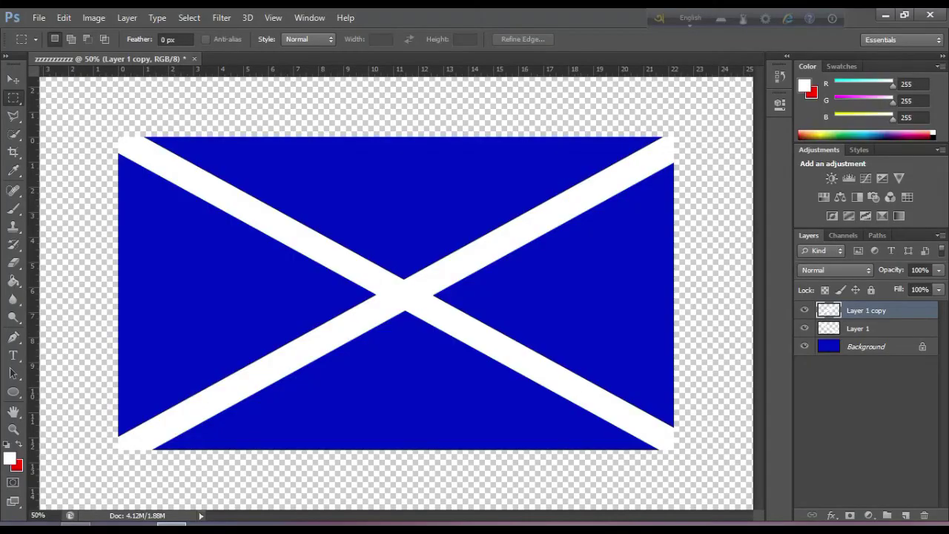
left_click(194, 59)
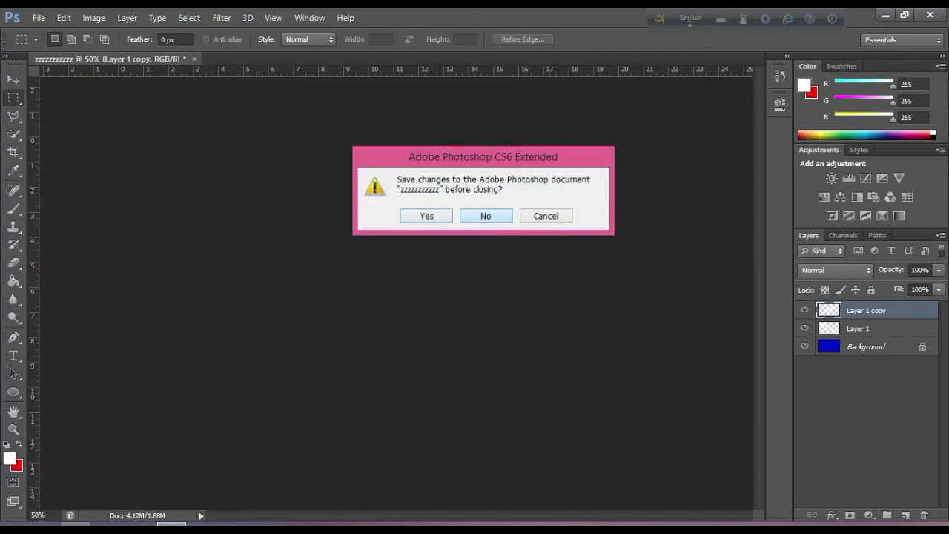
left_click(485, 216)
Step: Create a new blank document from File > New and compare it with the England reference
left_click(39, 17)
left_click(38, 17)
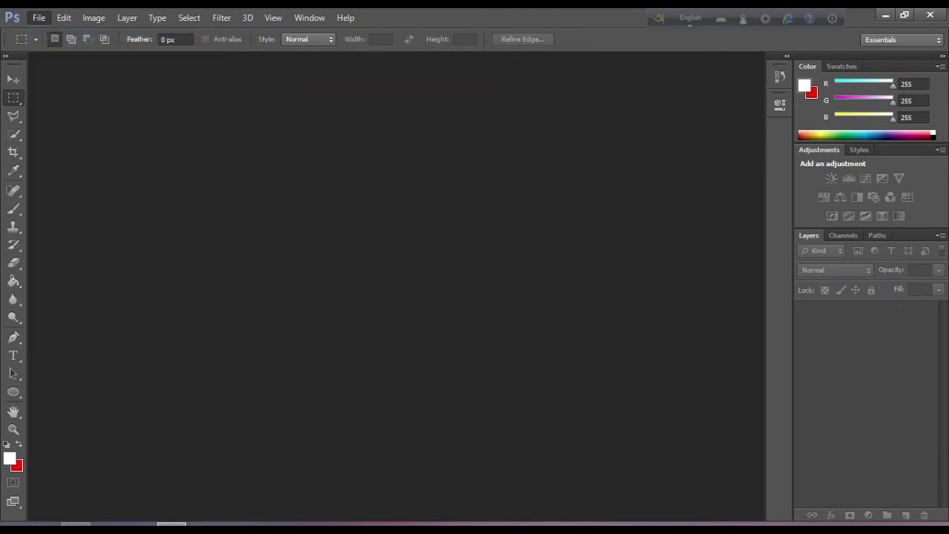
left_click(614, 127)
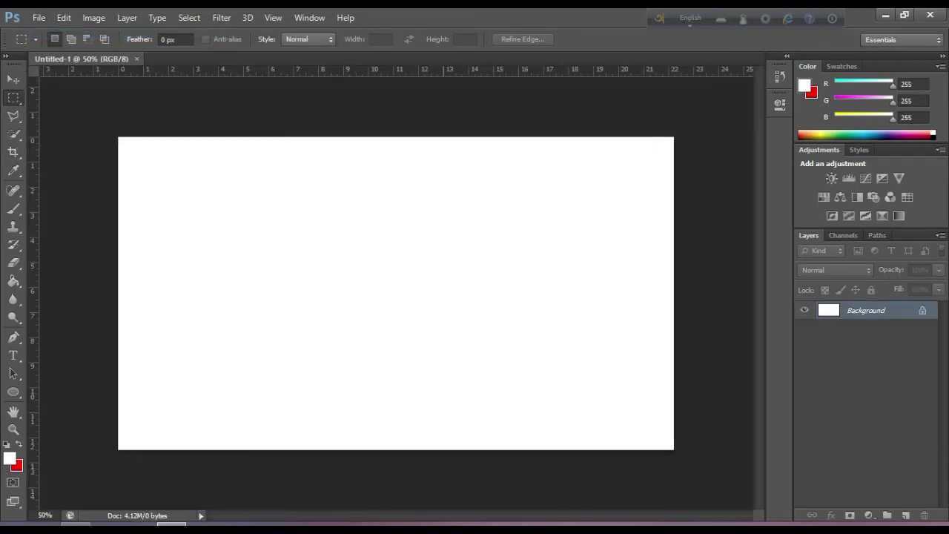
key("z")
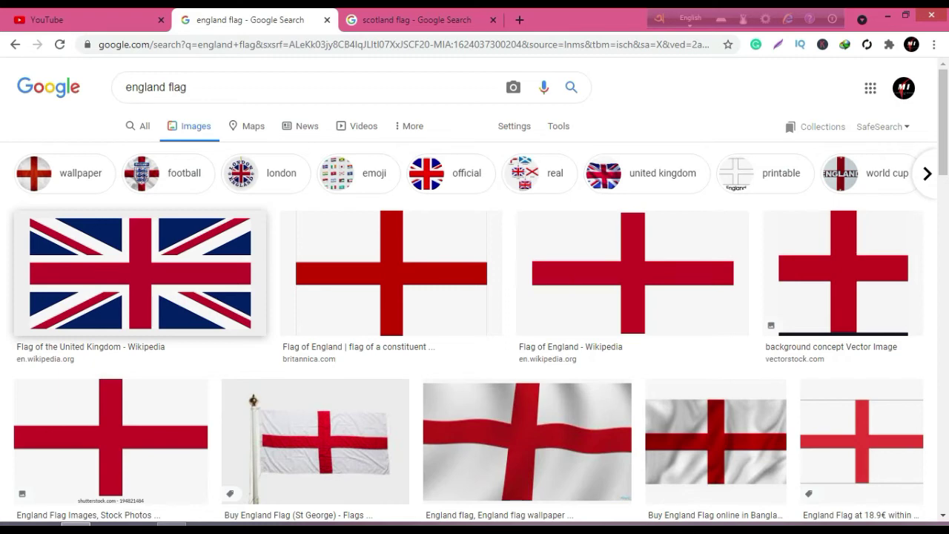
key("alt+Tab")
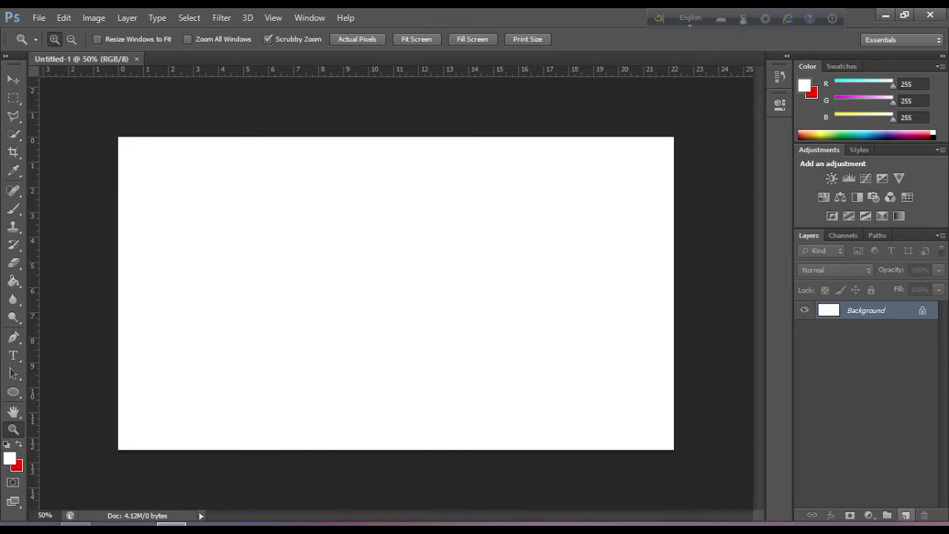
Step: Add a layer filled solid dark blue, plus an empty layer above it
left_click(905, 515)
key("g")
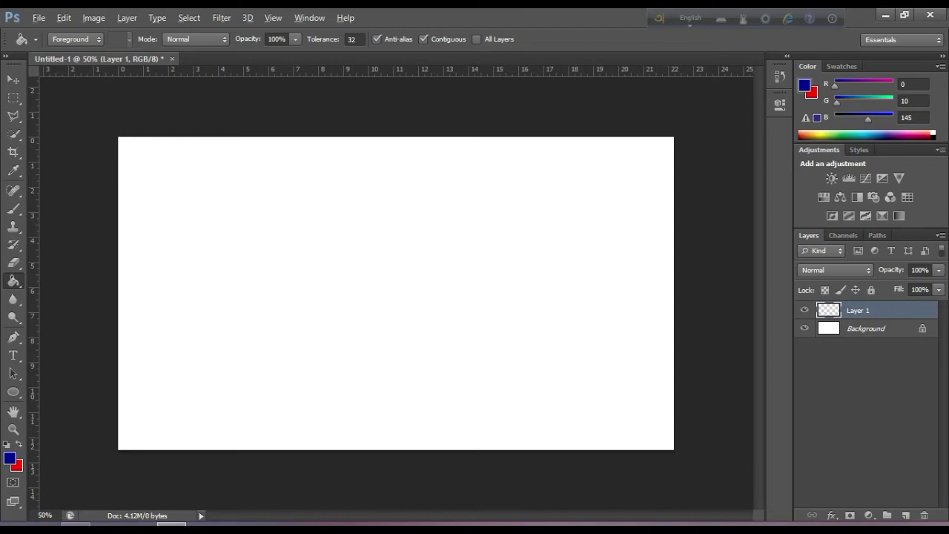
key("alt+BackSpace")
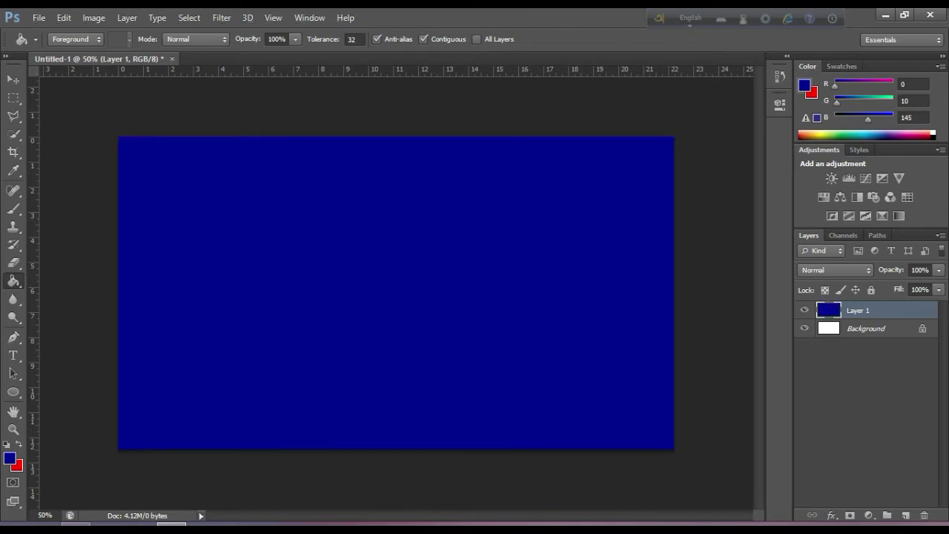
left_click(906, 515)
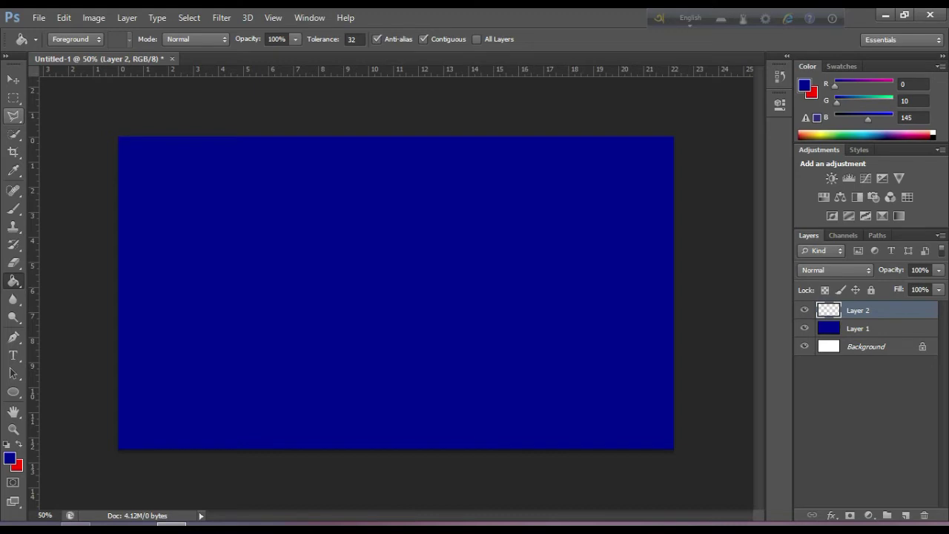
Step: Outline a thin top-left to bottom-right diagonal strip with the Polygonal Lasso Tool
left_click(13, 116)
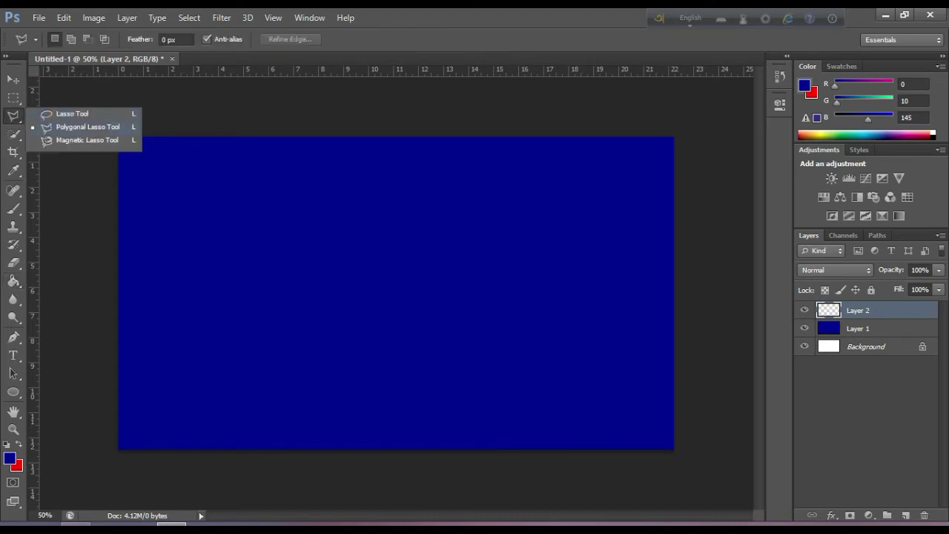
left_click(87, 127)
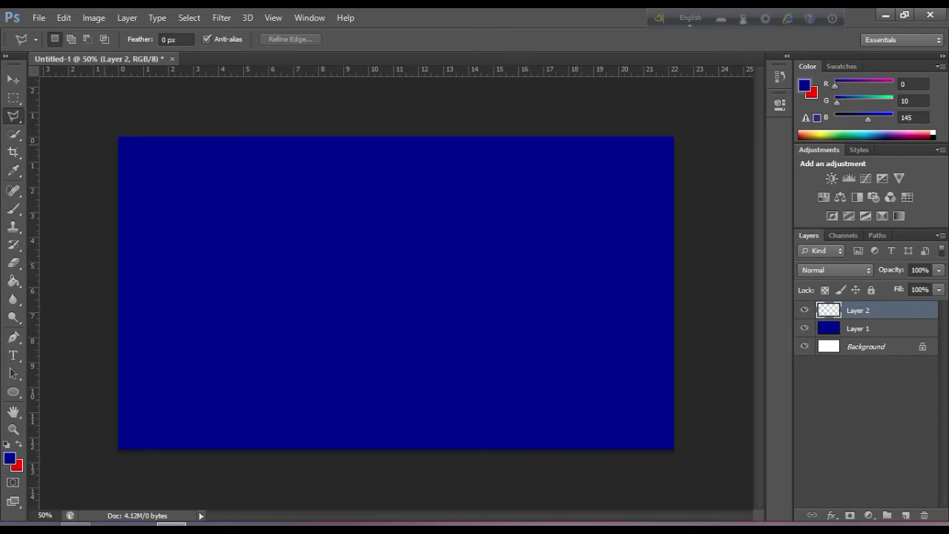
key("z")
key("x")
key("l")
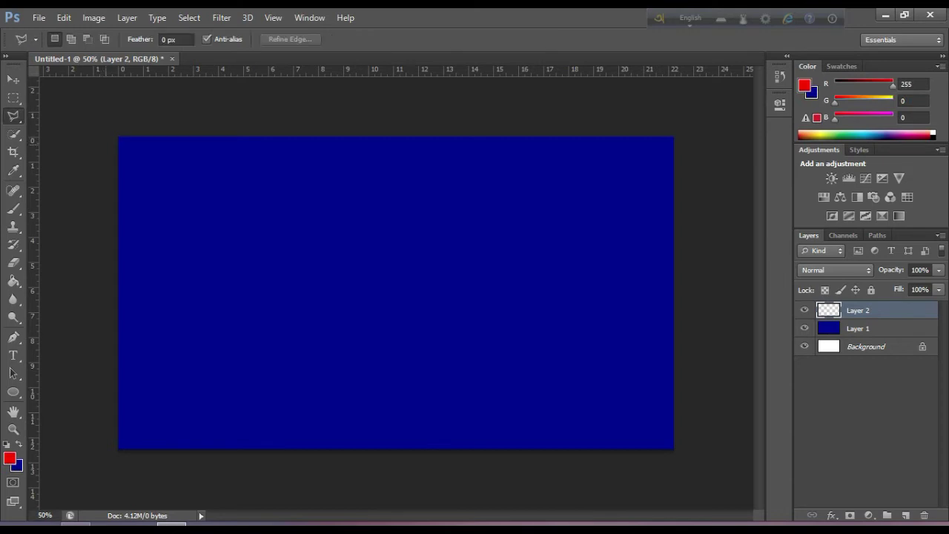
left_click(106, 144)
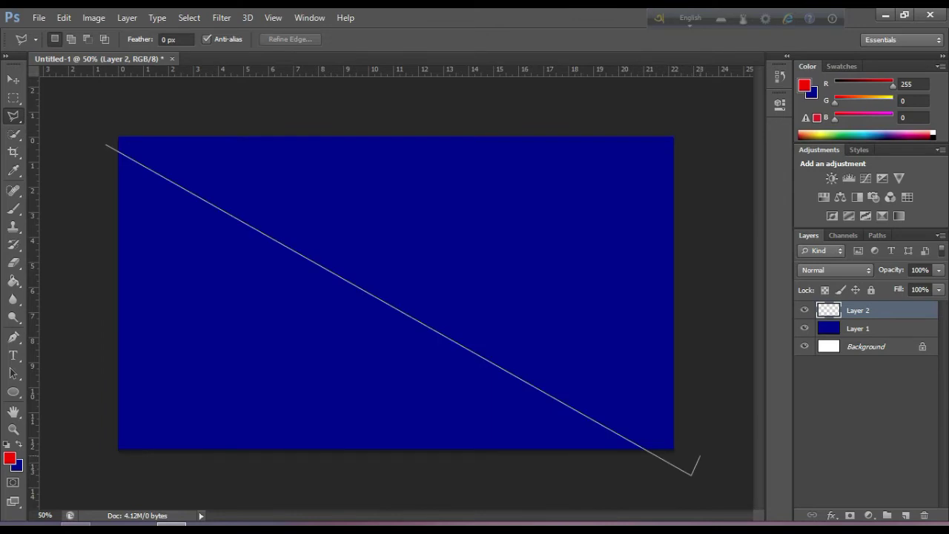
left_click(700, 455)
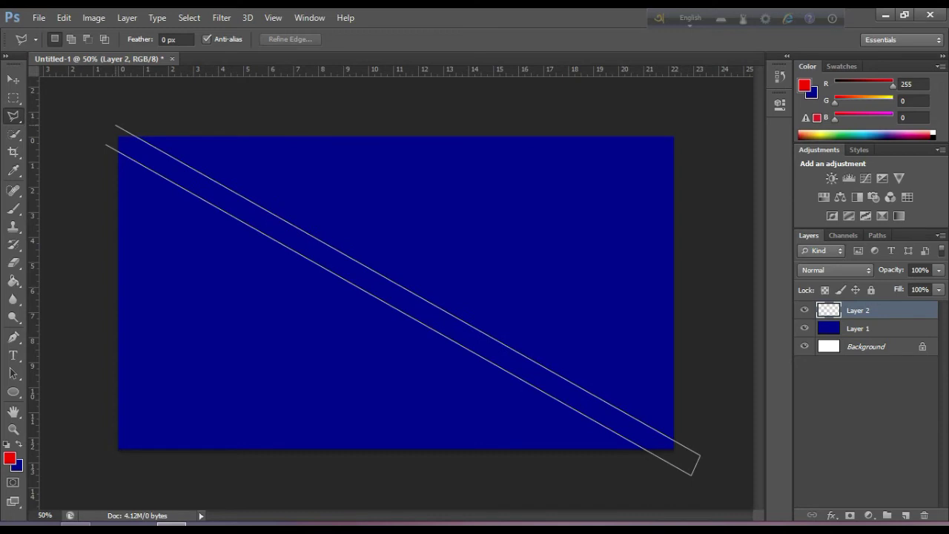
left_click(104, 144)
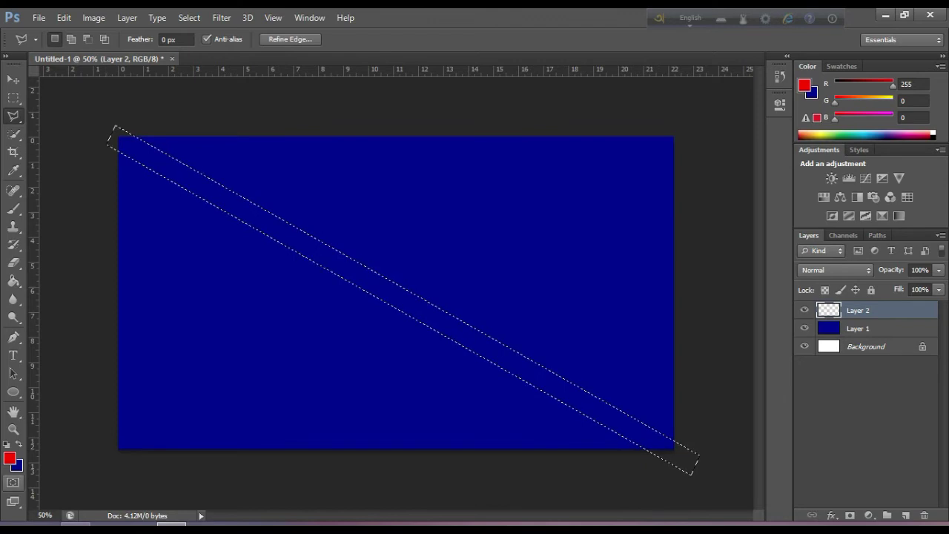
Step: Set the foreground colour to white and fill the diagonal strip
left_click(10, 458)
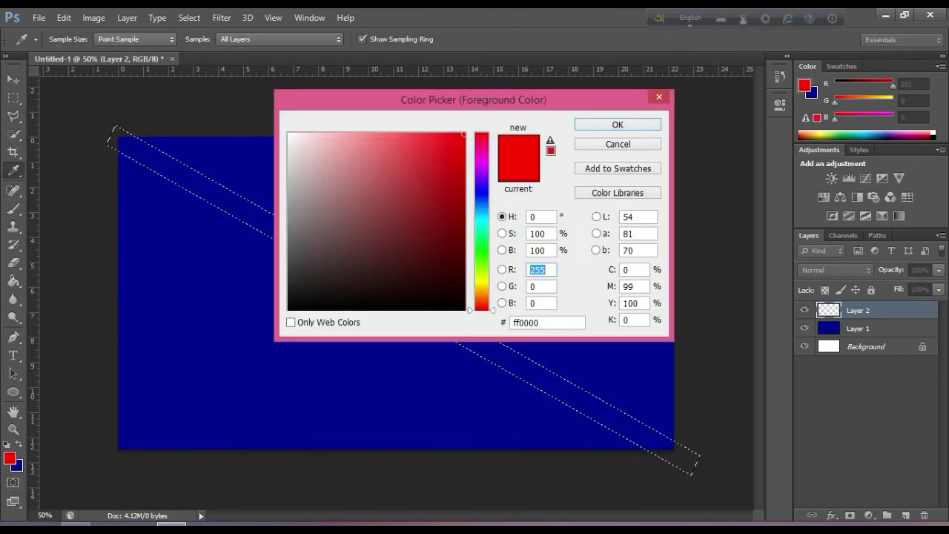
left_click(289, 133)
left_click(618, 125)
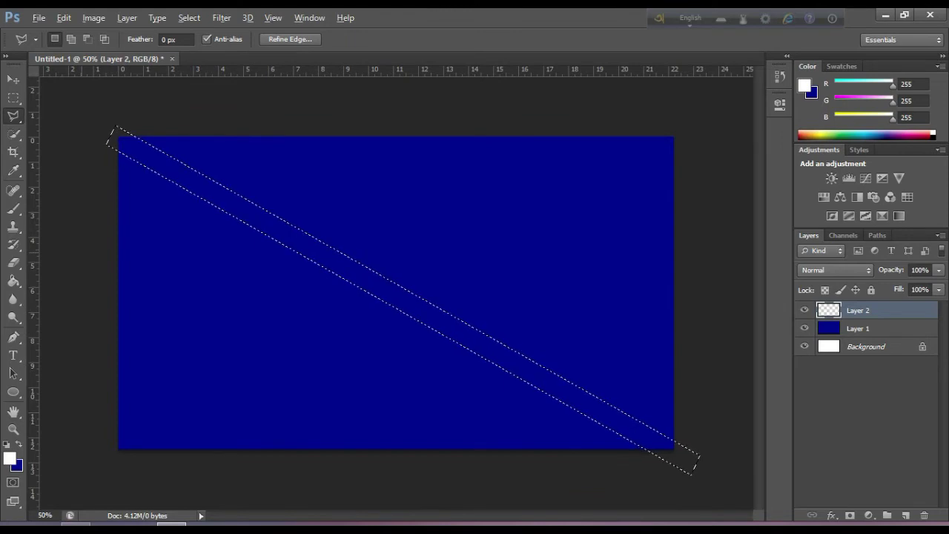
key("alt+BackSpace")
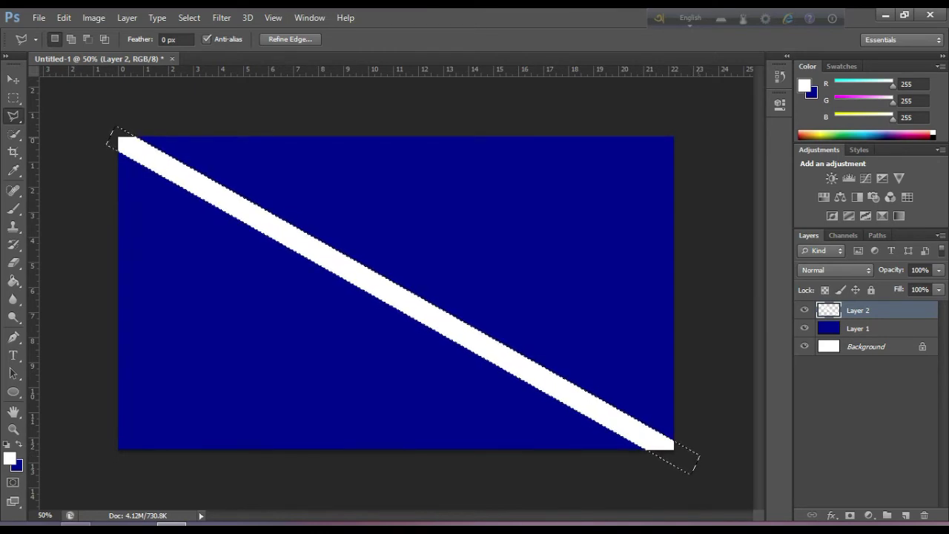
Step: Outline the bottom-left to top-right diagonal strip with the Polygonal Lasso and fill it white
left_click(698, 138)
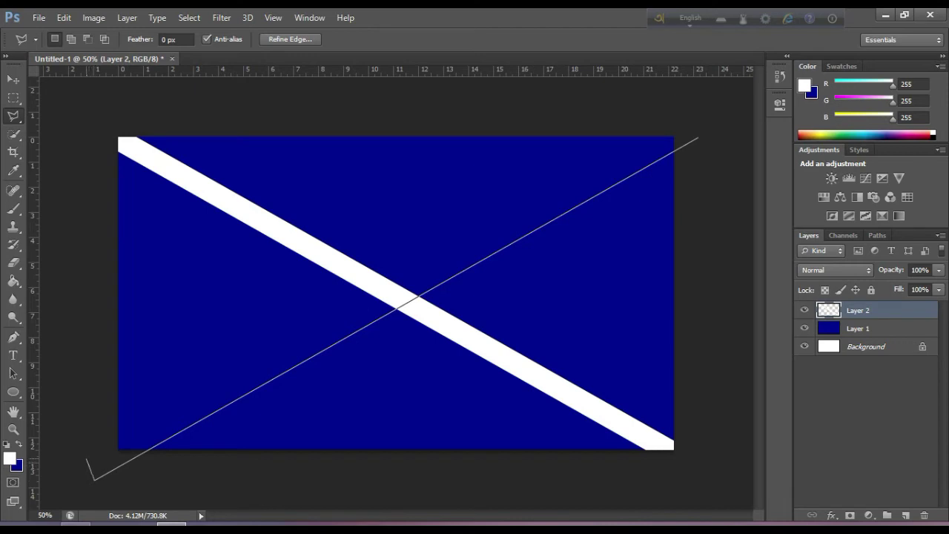
left_click(86, 458)
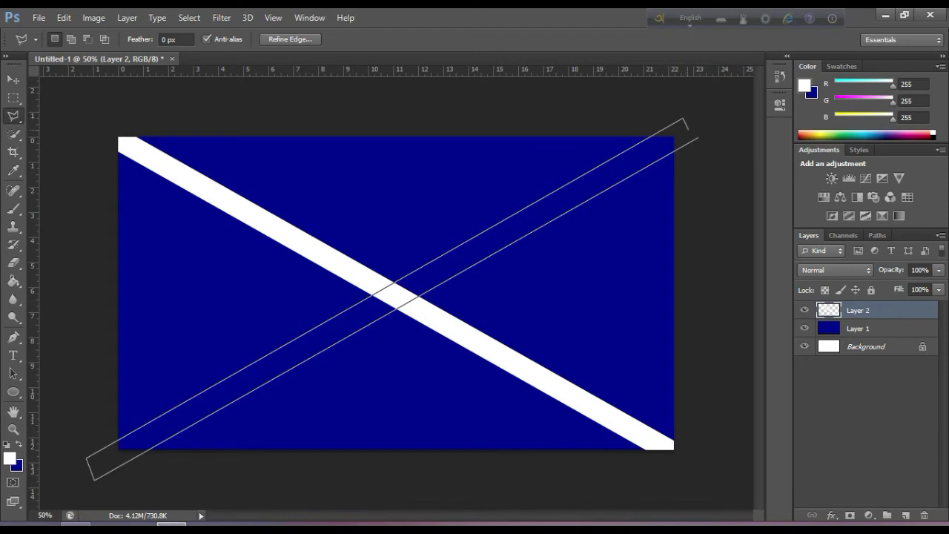
double_click(697, 137)
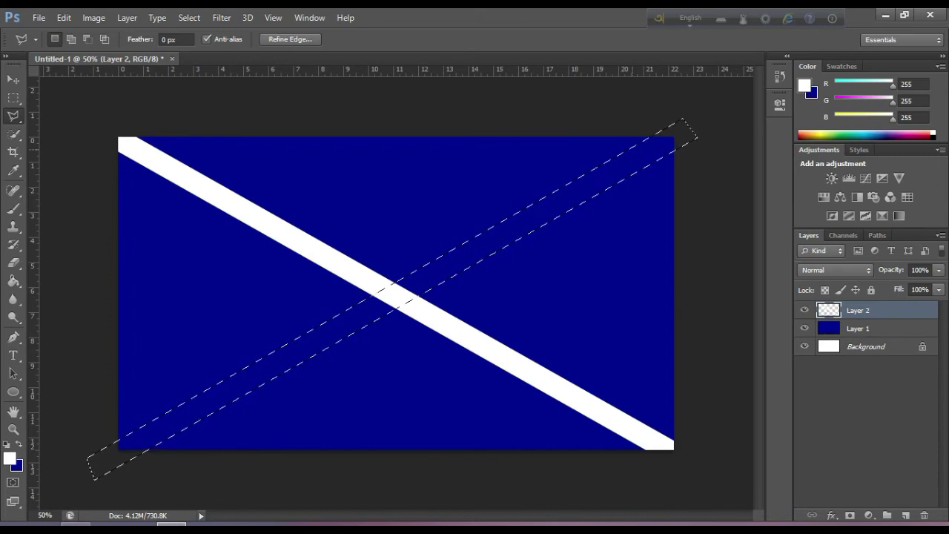
key("alt+BackSpace")
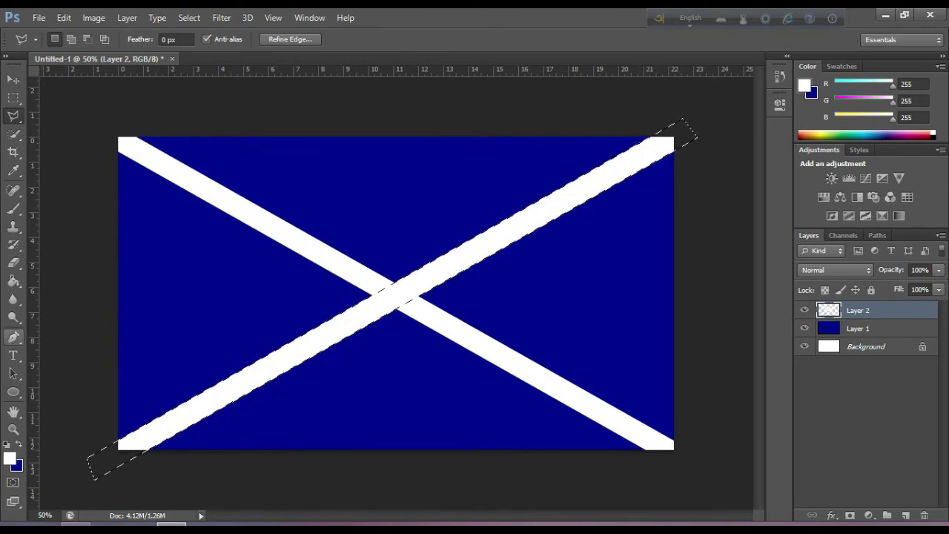
Step: Set the foreground colour to pure red and clear the previous selection
left_click(10, 458)
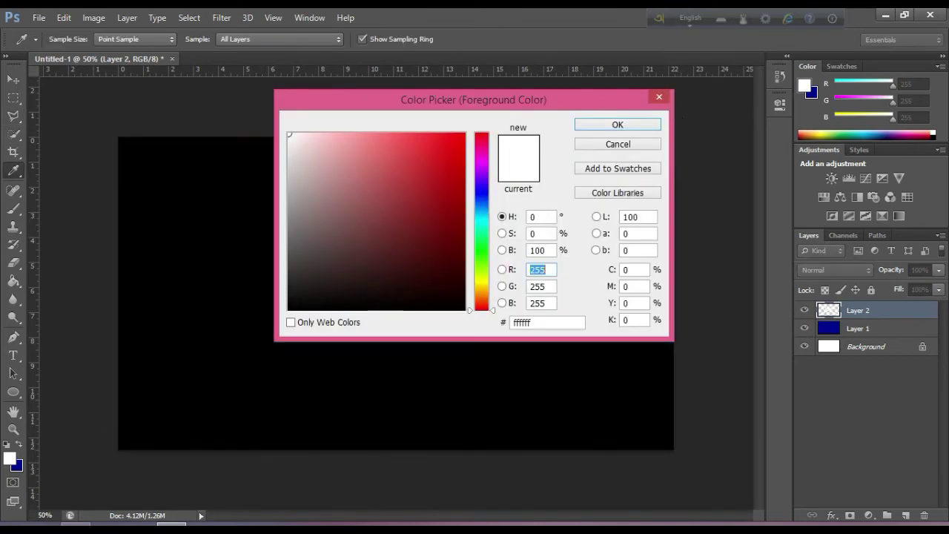
left_click(464, 133)
left_click(618, 124)
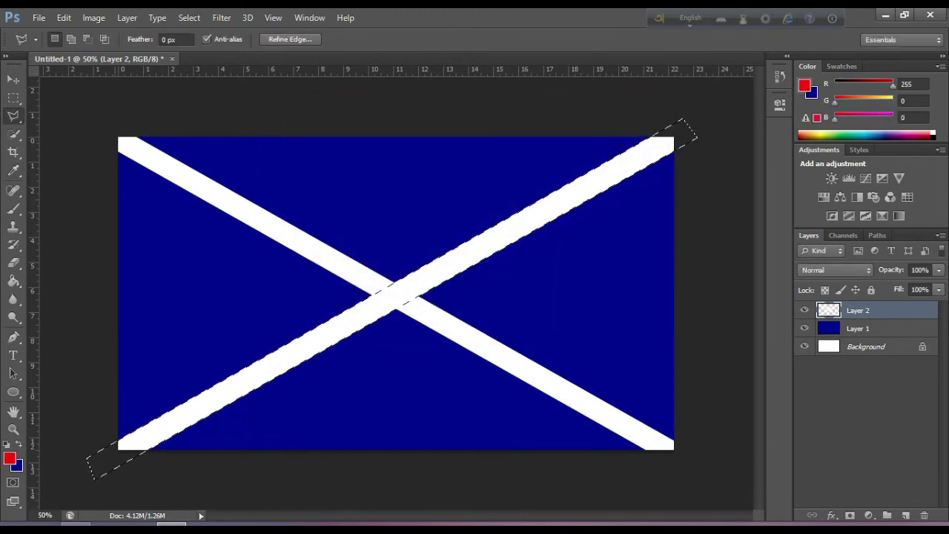
key("ctrl+d")
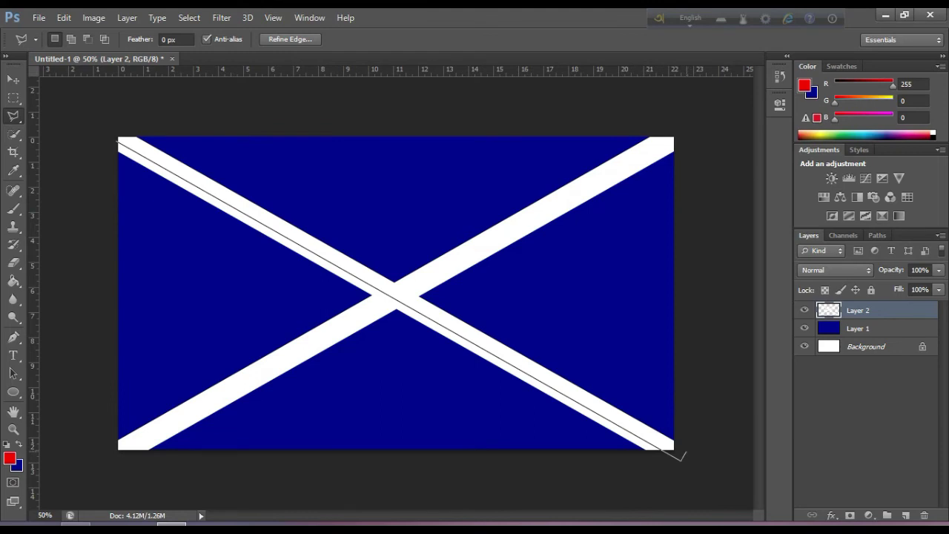
Step: Trace a stripe along the top-left to bottom-right diagonal, fill it red, and deselect
left_click(674, 450)
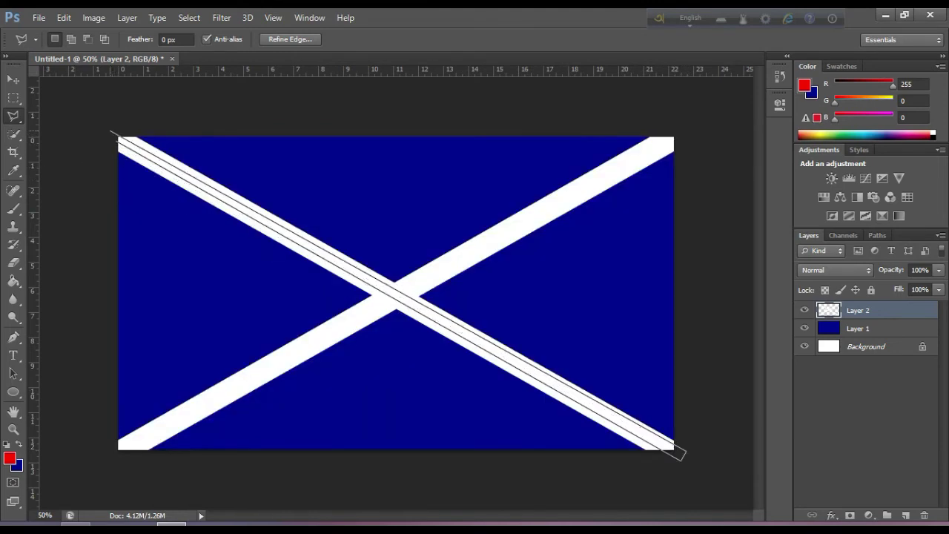
left_click(111, 134)
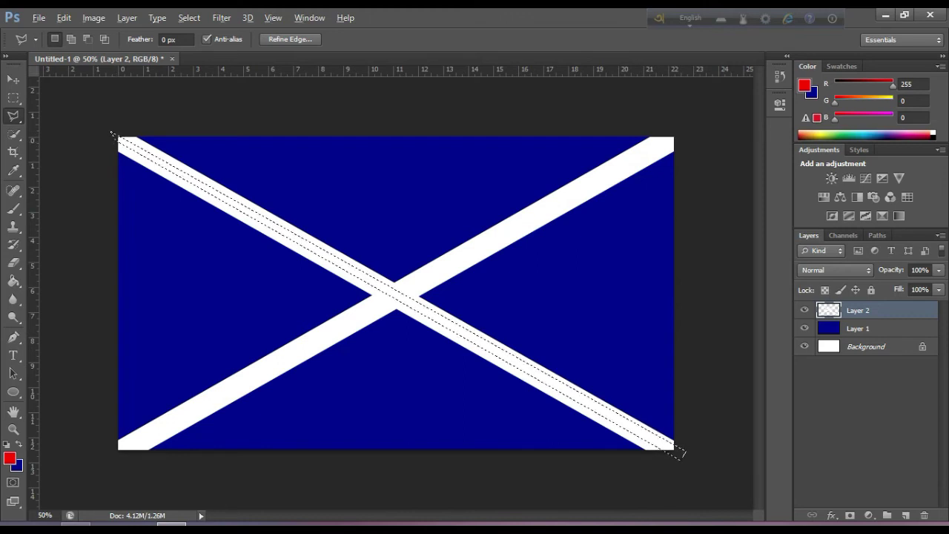
key("alt+BackSpace")
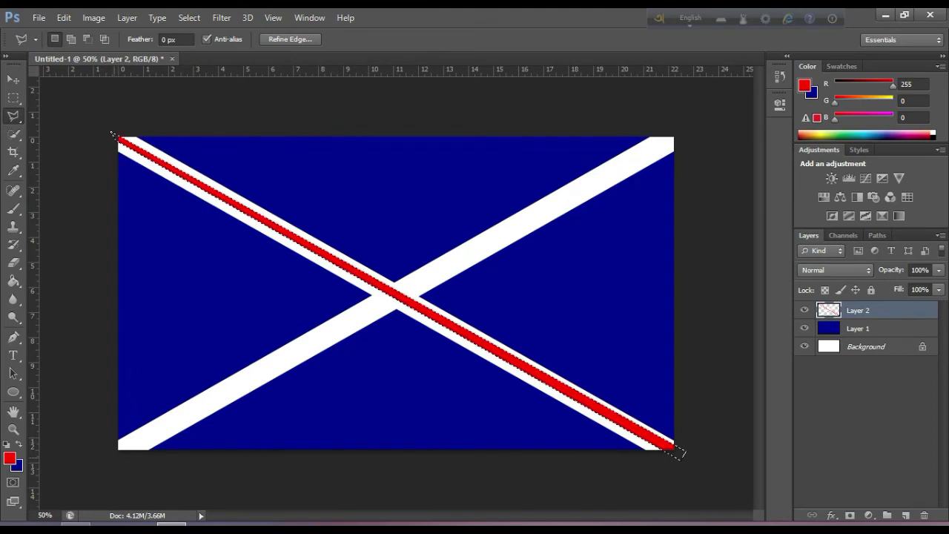
key("ctrl+d")
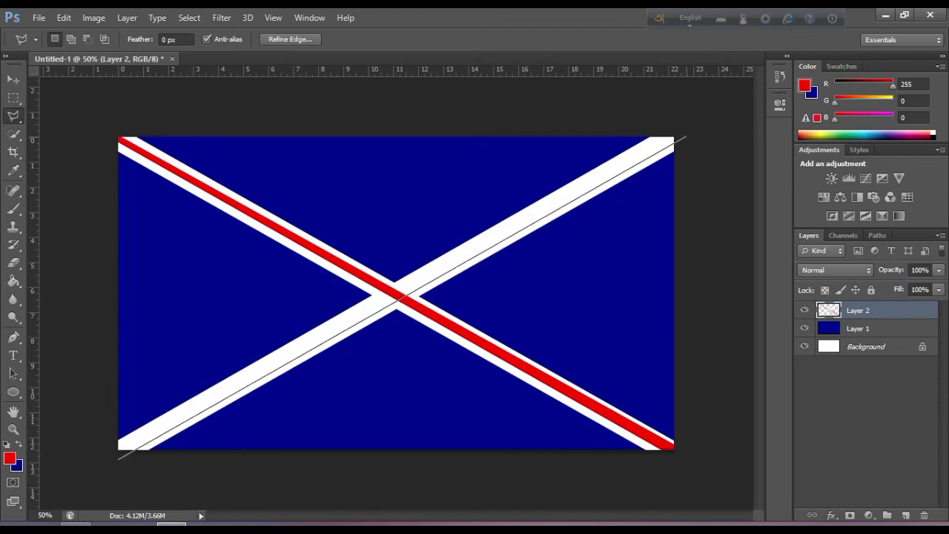
Step: Trace a stripe along the bottom-left to top-right diagonal and fill it red
left_click(685, 136)
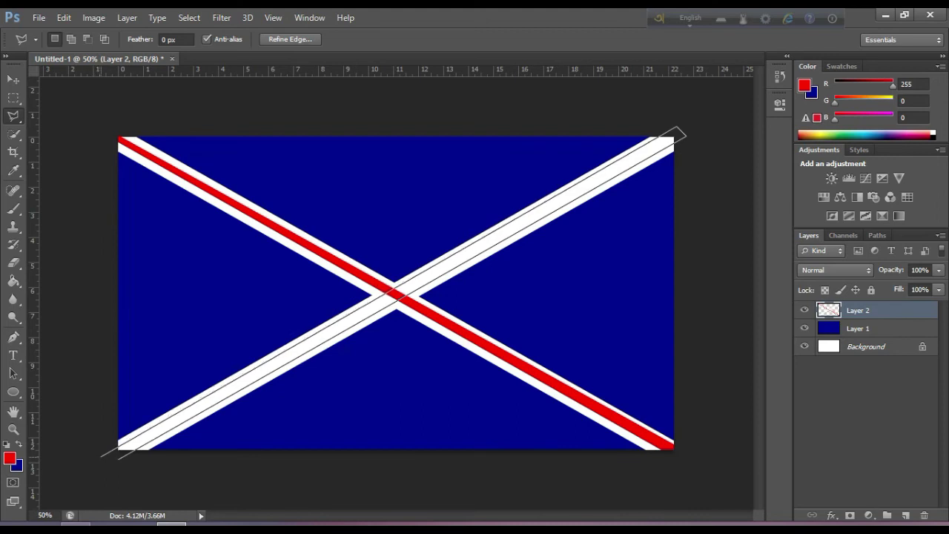
left_click(104, 456)
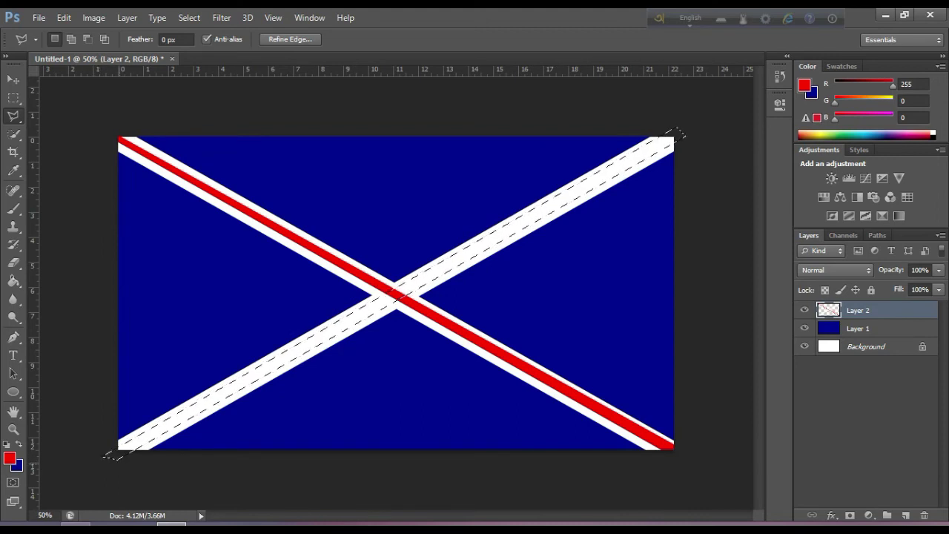
key("alt+BackSpace")
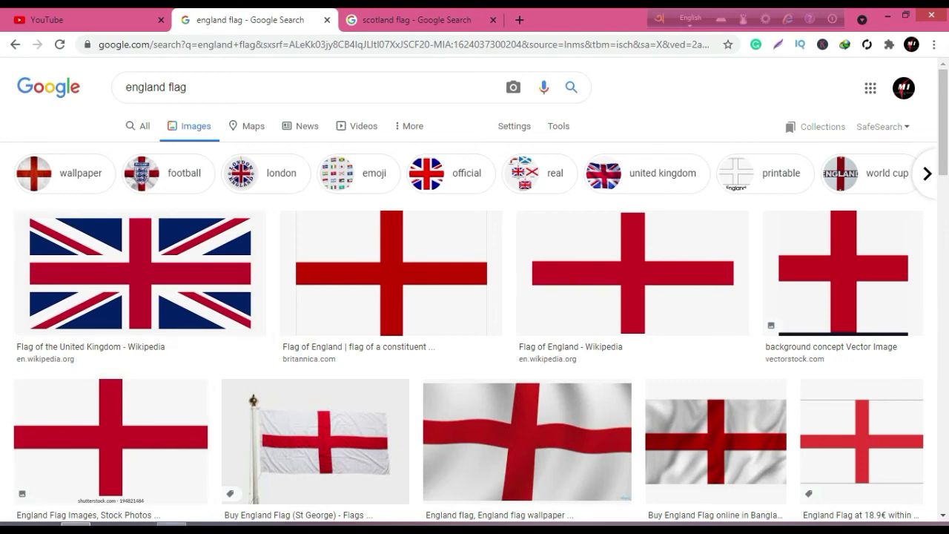
left_click(172, 525)
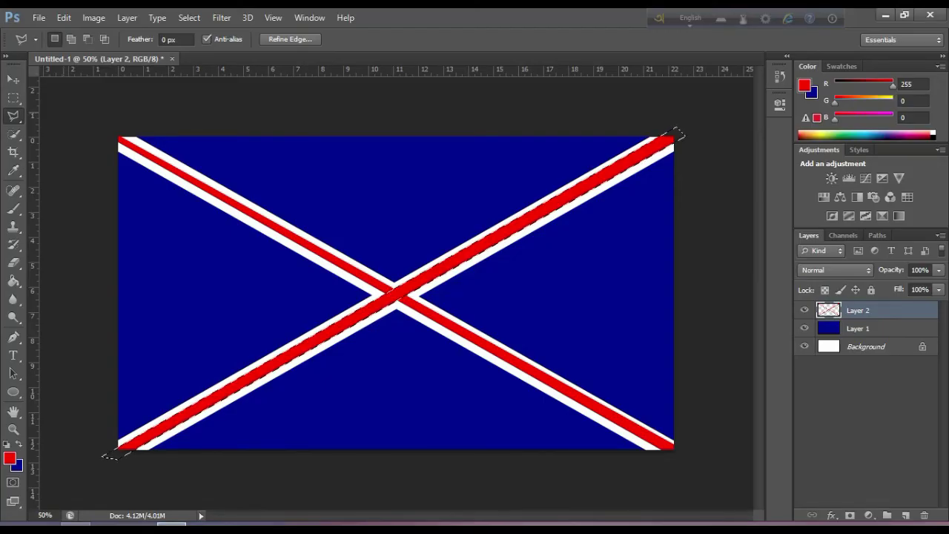
key("m")
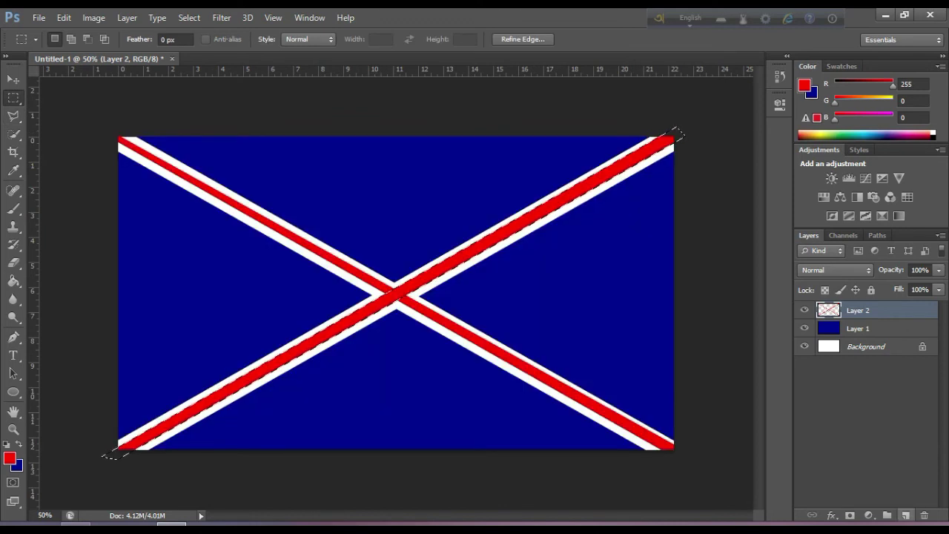
Step: Add a new layer for the cross and set the foreground colour to white
left_click(906, 515)
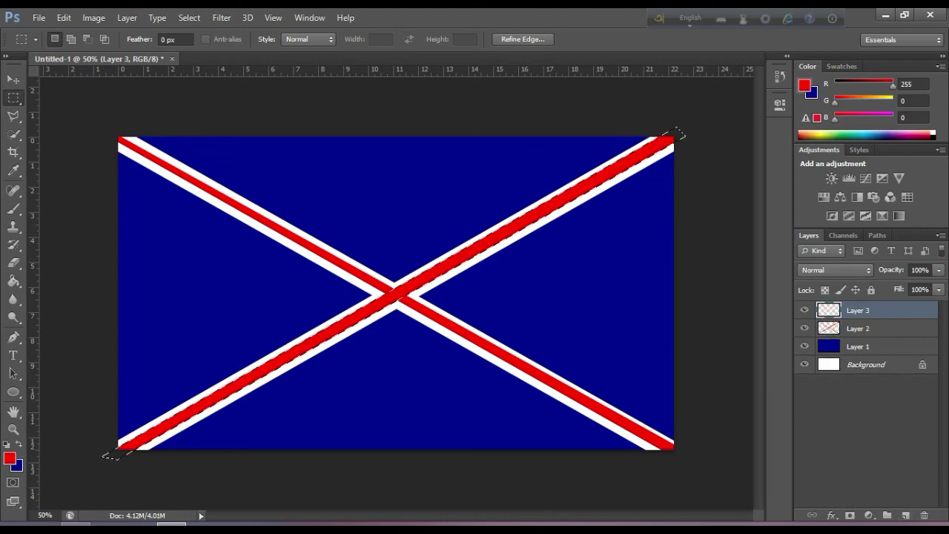
left_click(10, 458)
left_click(290, 134)
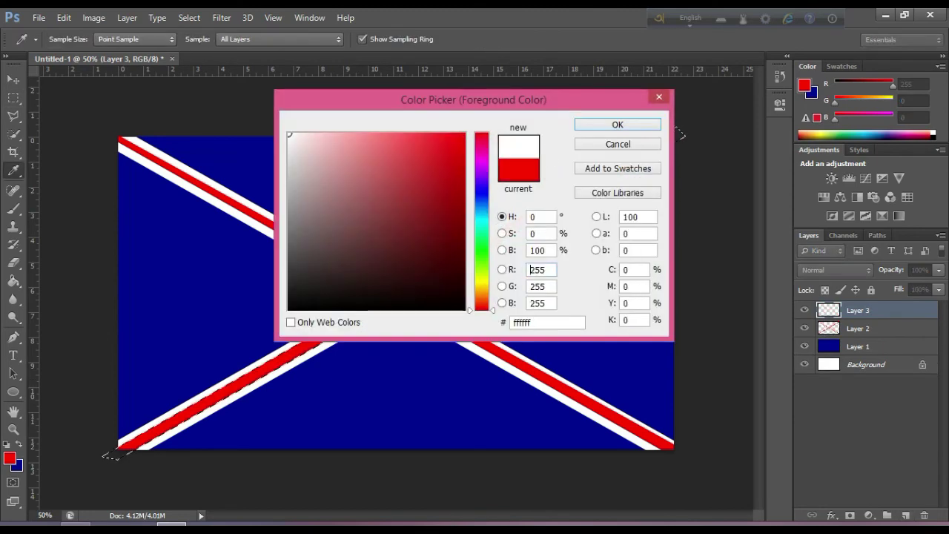
left_click(618, 125)
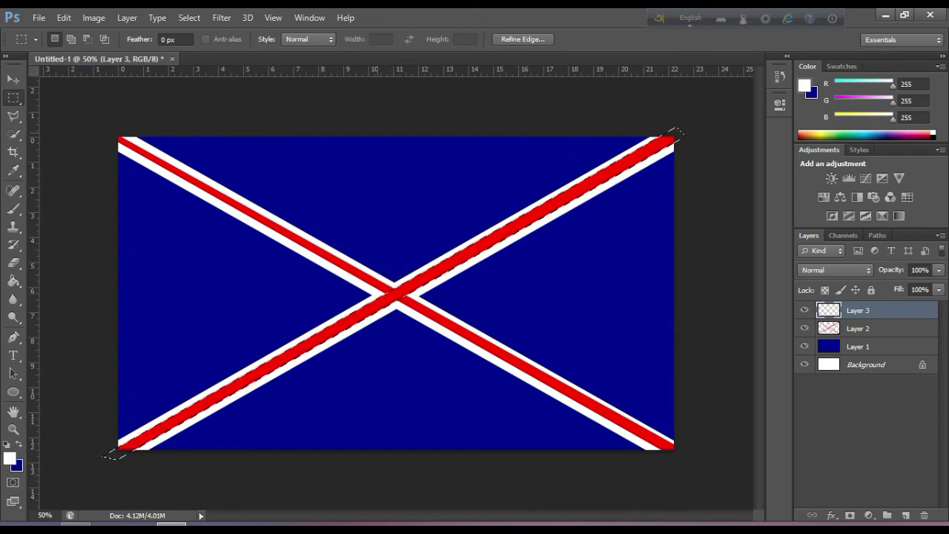
Step: Select a broad vertical band through the flag centre and fill it white
left_click_drag(385, 138, 410, 448)
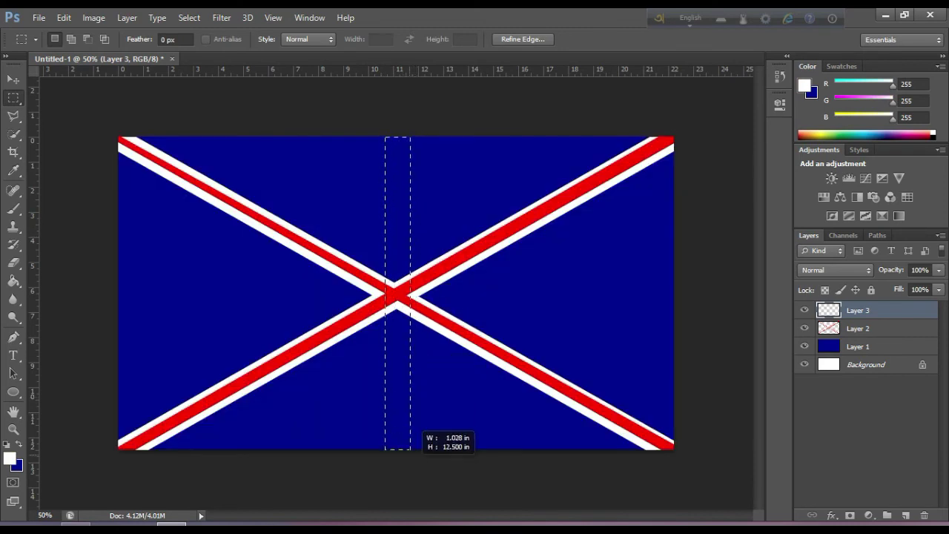
key("ctrl+d")
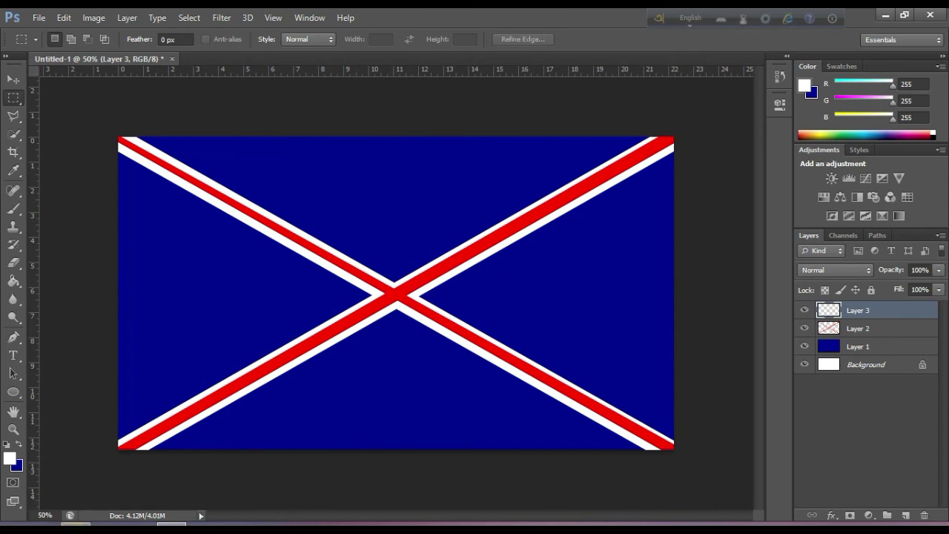
key("alt+Tab")
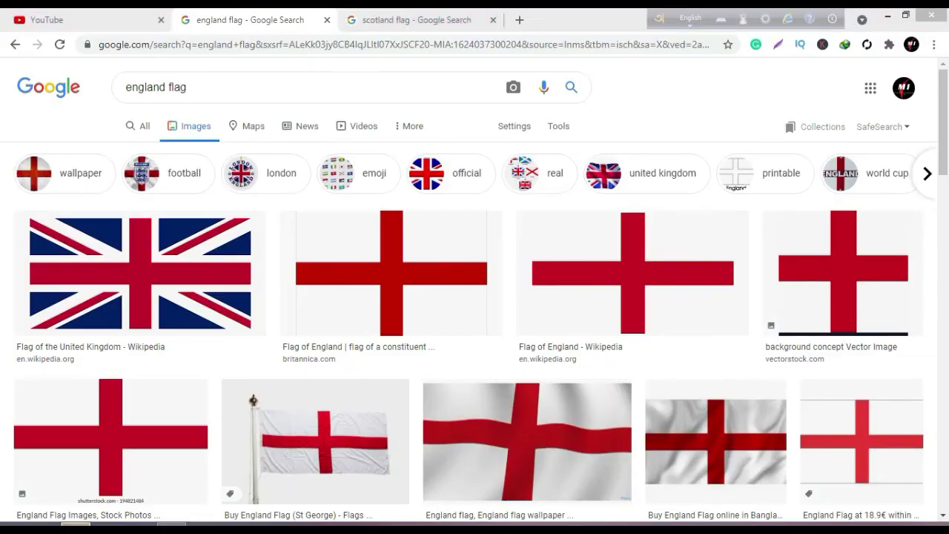
key("alt+Tab")
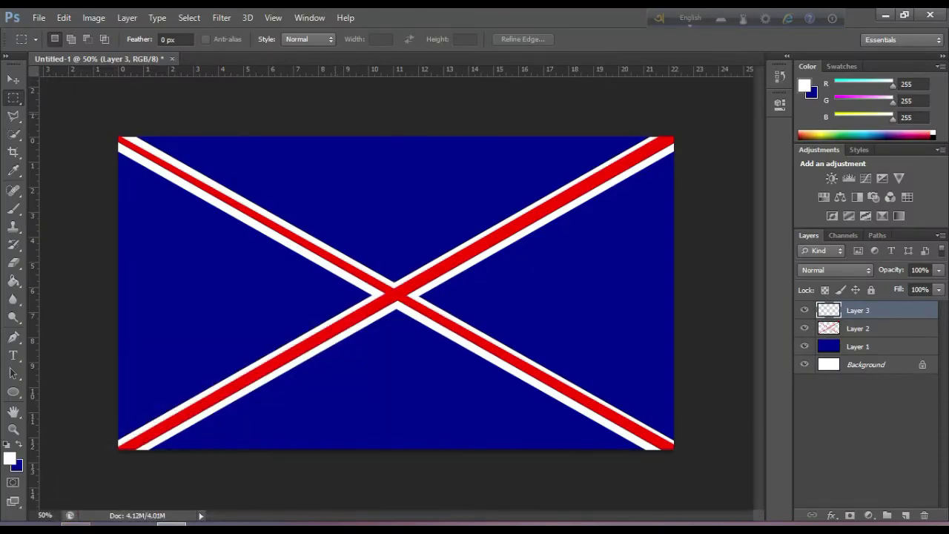
left_click_drag(335, 136, 458, 449)
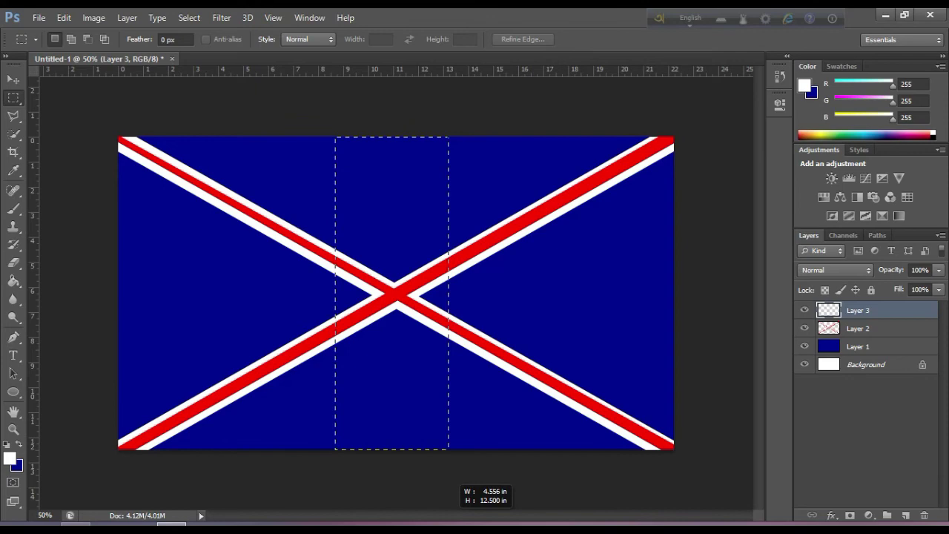
left_click_drag(457, 449, 448, 449)
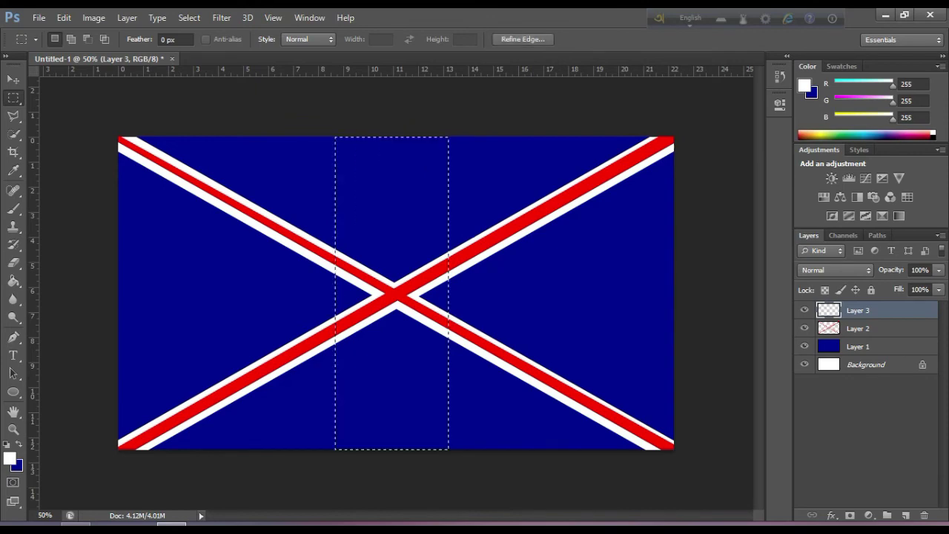
key("alt+BackSpace")
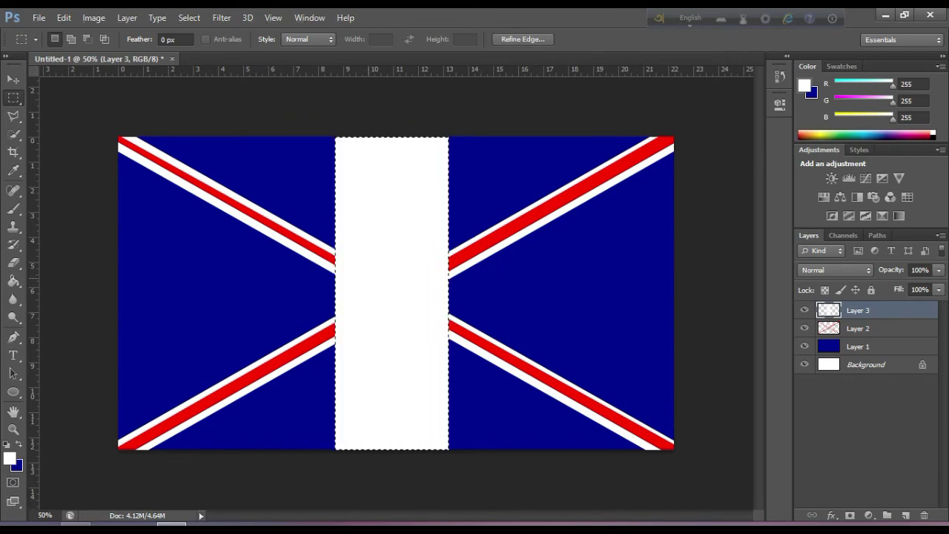
Step: Select a broad horizontal band across the middle and fill it white
mouse_move(119, 258)
left_mouse_down()
mouse_move(579, 280)
mouse_move(691, 322)
left_mouse_up()
mouse_move(673, 229)
left_mouse_down()
mouse_move(143, 336)
mouse_move(95, 357)
left_mouse_up()
key("alt+BackSpace")
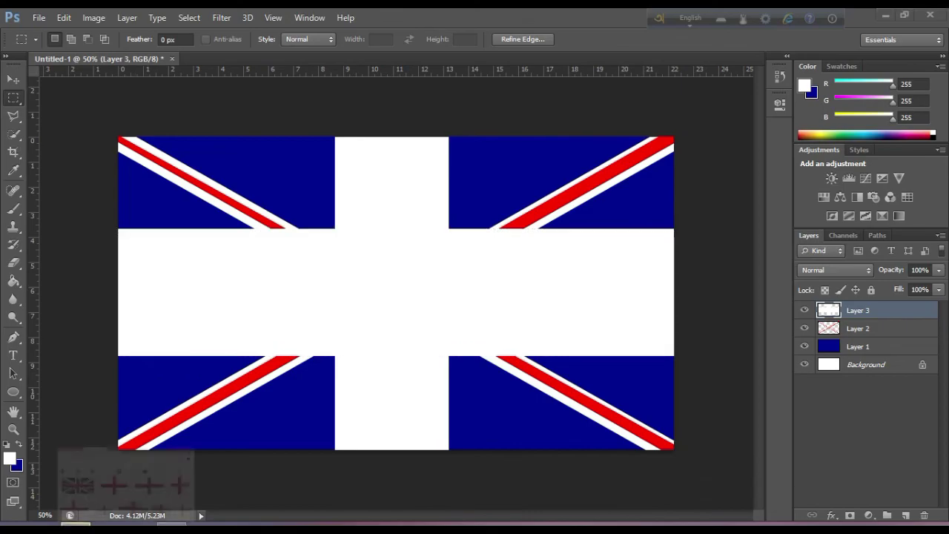
Step: Set the foreground to red and fill a narrow vertical strip inside the white band
left_click(76, 524)
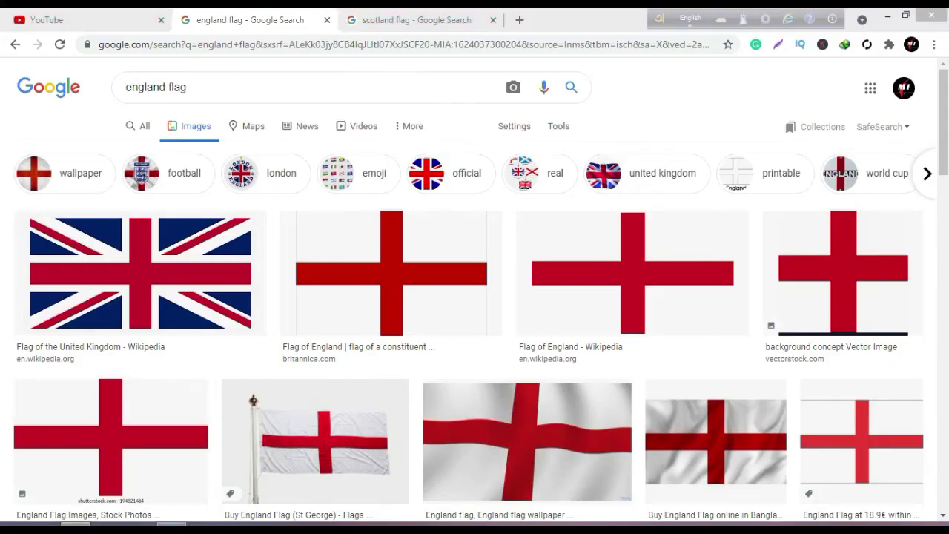
left_click(172, 524)
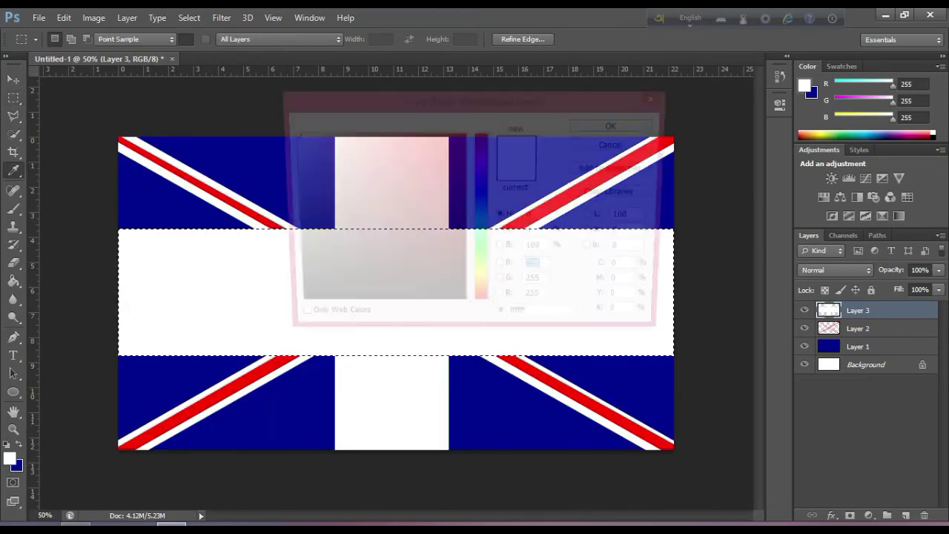
left_click(578, 401)
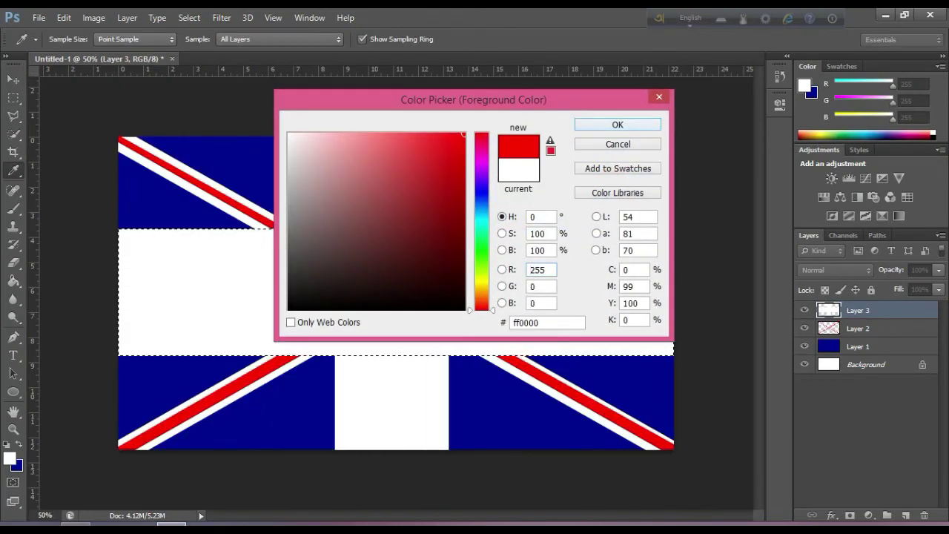
key("Return")
key("m")
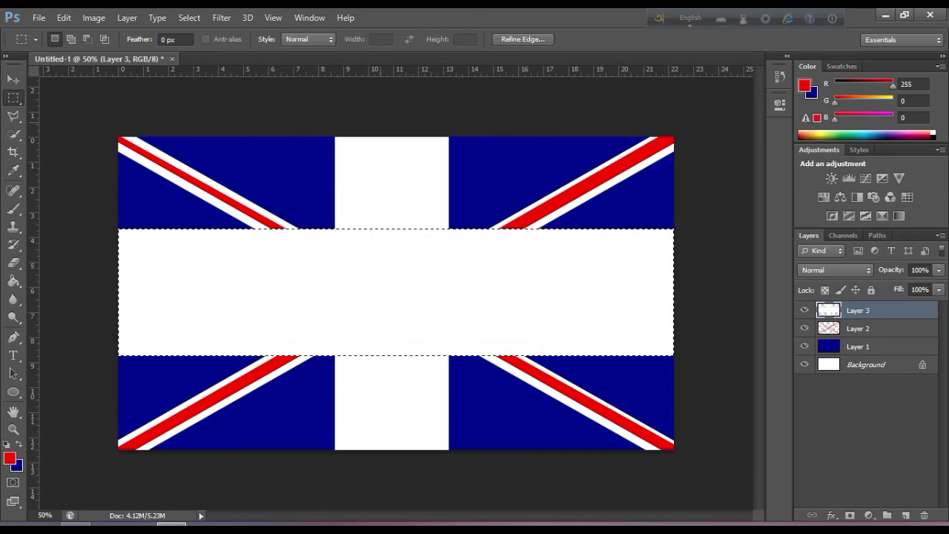
mouse_move(371, 98)
left_mouse_down()
mouse_move(410, 450)
mouse_move(419, 449)
left_mouse_up()
key("alt+BackSpace")
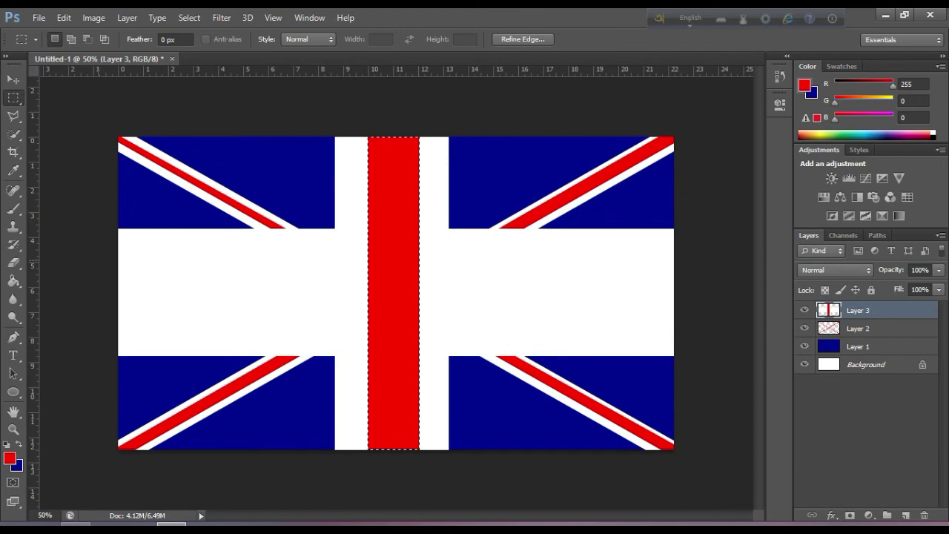
Step: Marquee a horizontal strip across the white band, deselect, and apply a red fill
mouse_move(120, 260)
left_mouse_down()
mouse_move(307, 292)
mouse_move(672, 310)
left_mouse_up()
key("ctrl+d")
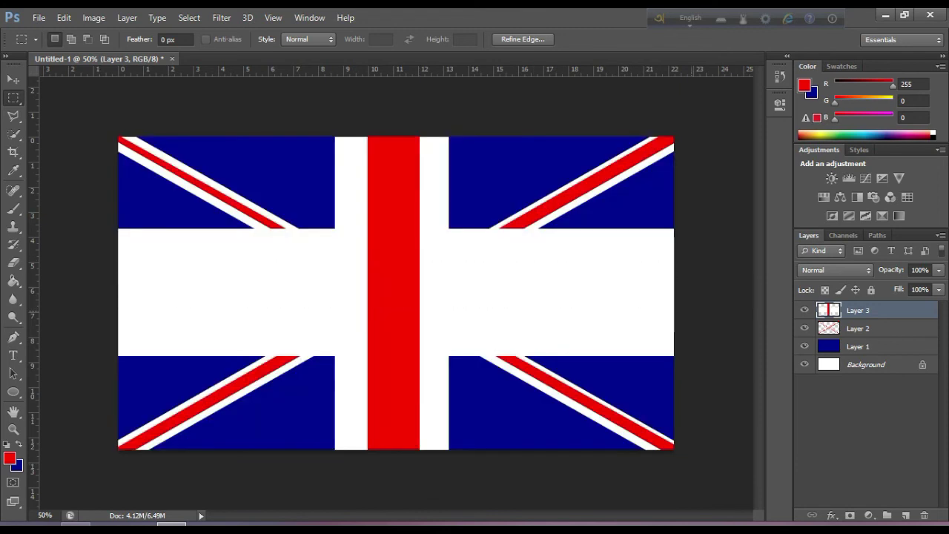
key("alt+BackSpace")
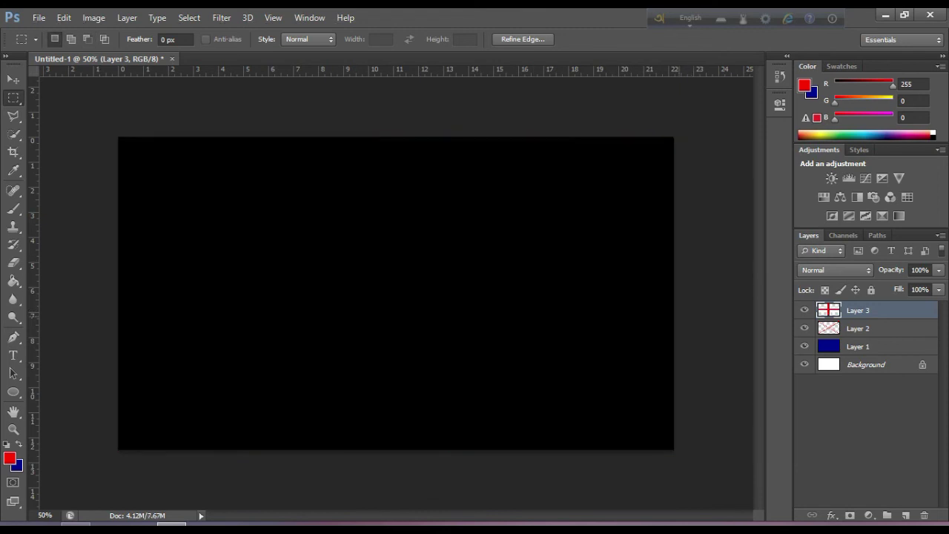